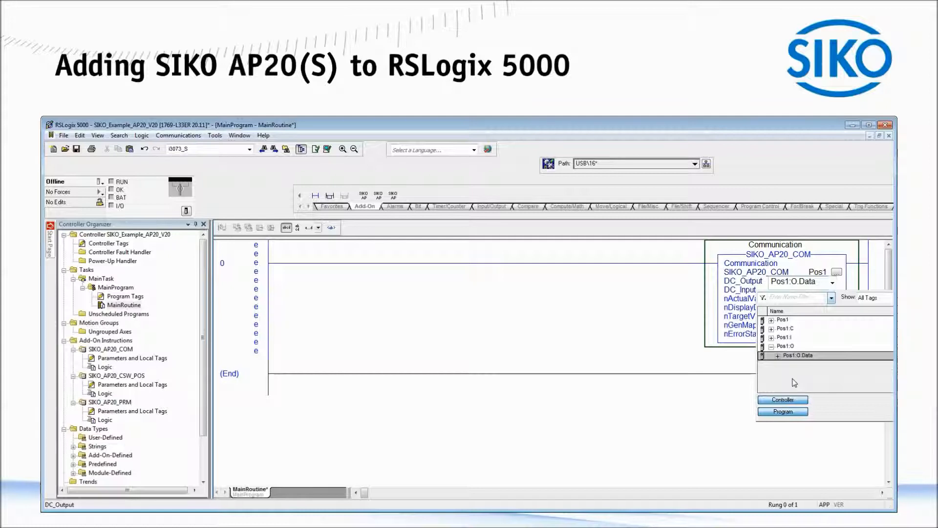
# Step: Assign Pos1:O.Data to DC_Output and Pos1:I.Data to DC_Input of the SIKO_AP20_COM instruction
pyautogui.press('Return')
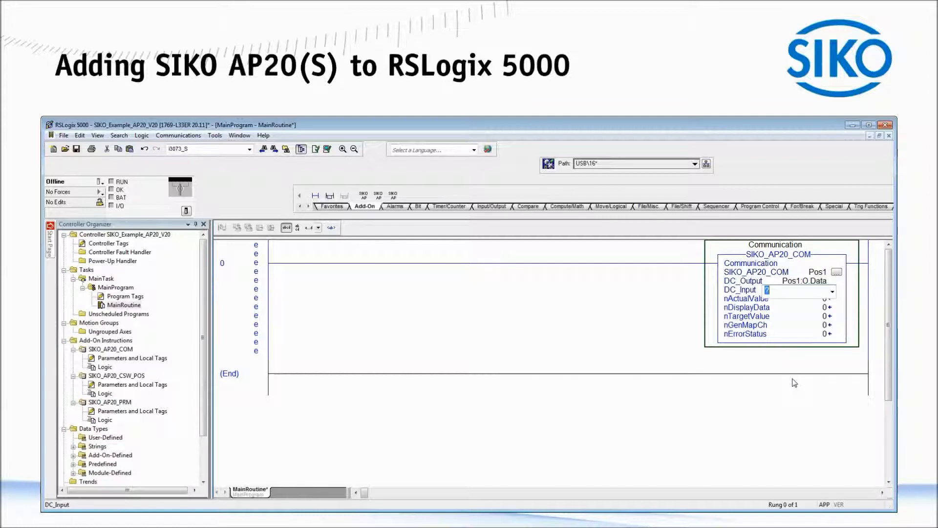
pyautogui.click(832, 292)
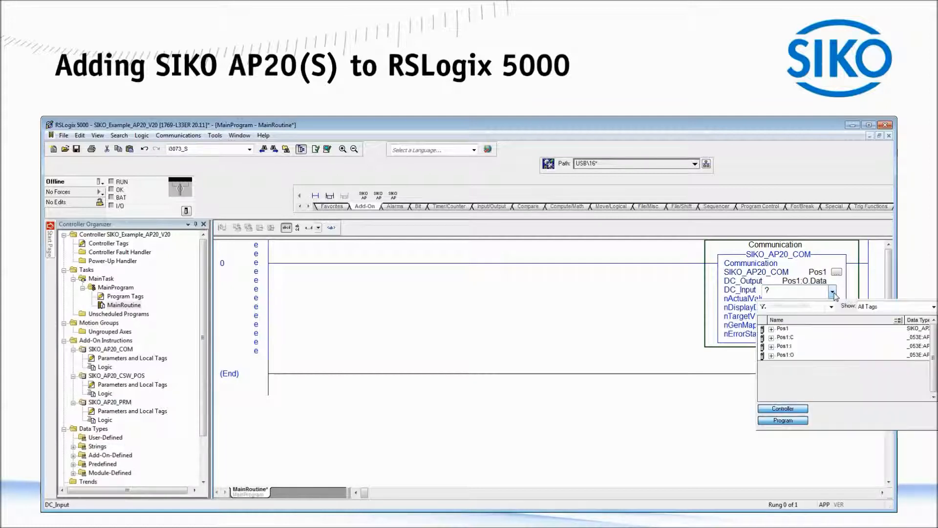
pyautogui.click(771, 346)
pyautogui.click(797, 364)
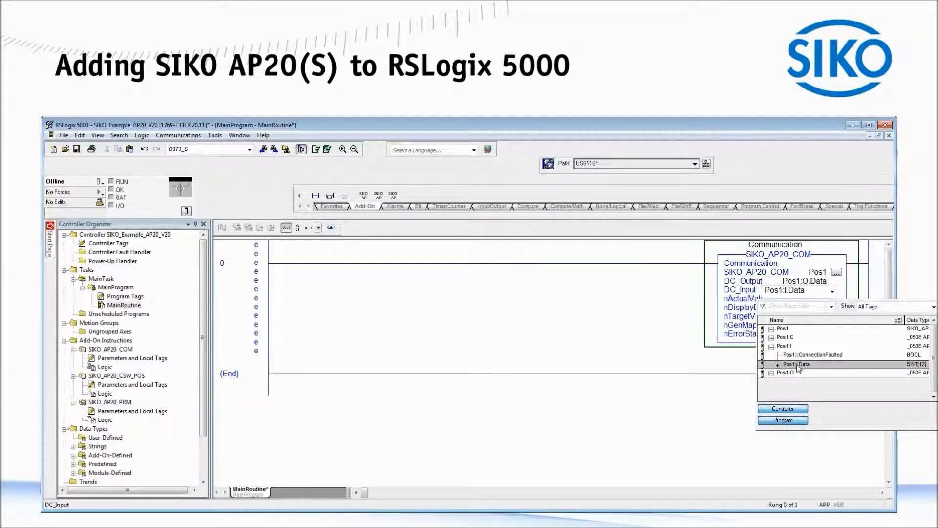
pyautogui.press('Return')
pyautogui.press('Return')
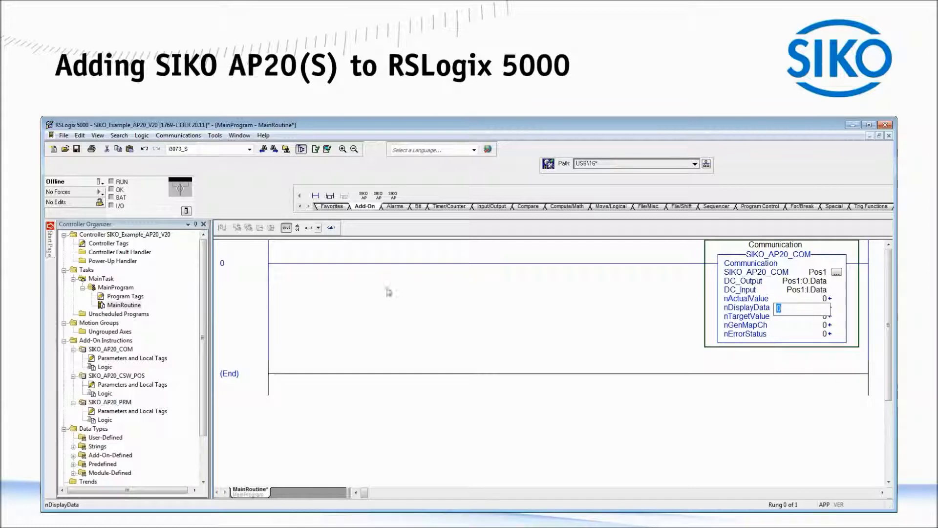
# Step: Save the project and download it to the controller, returning the controller to Remote Run mode
pyautogui.click(77, 150)
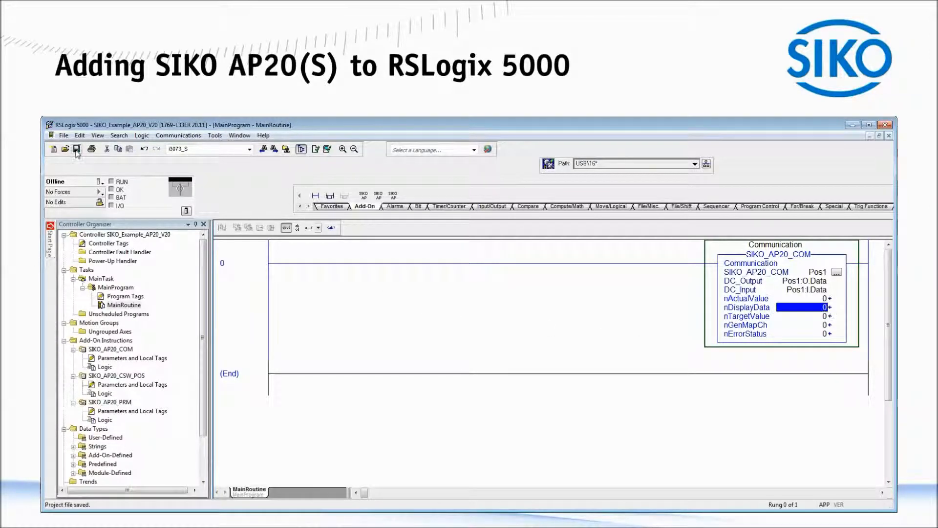
pyautogui.click(99, 181)
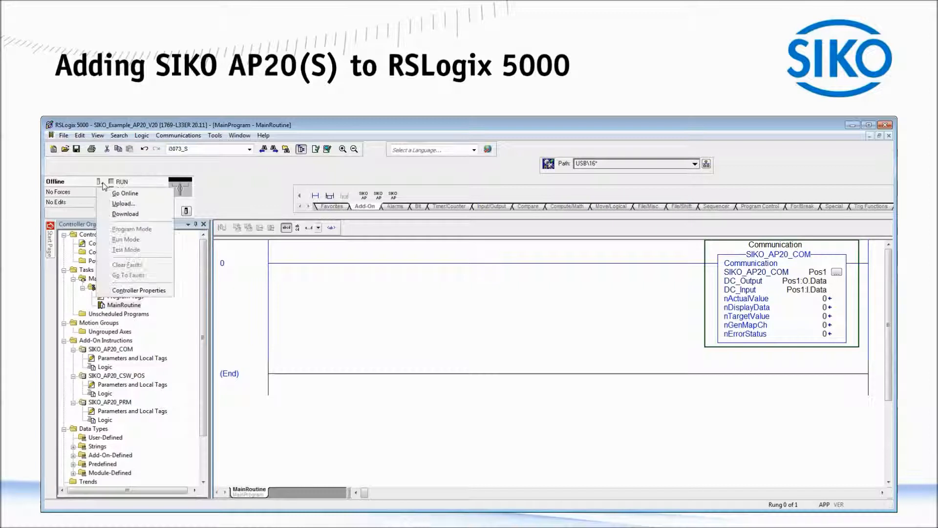
pyautogui.click(128, 196)
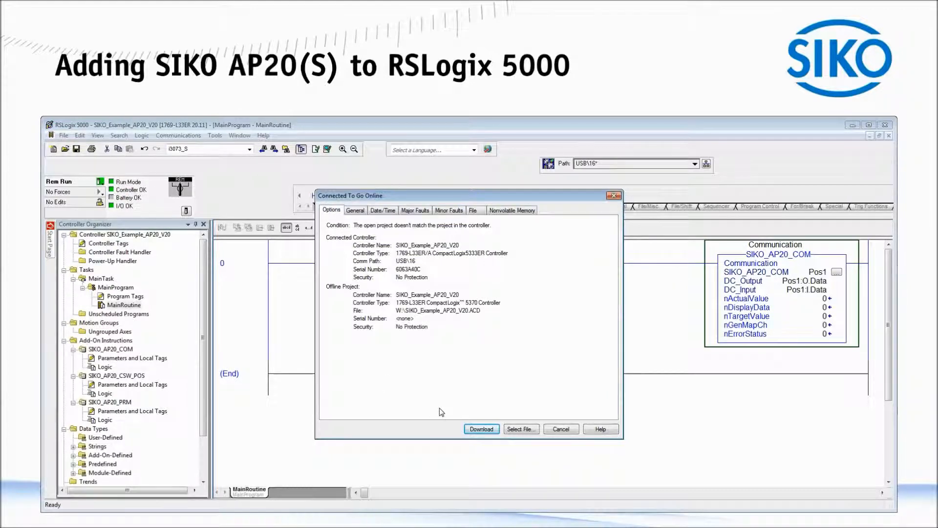
pyautogui.click(478, 428)
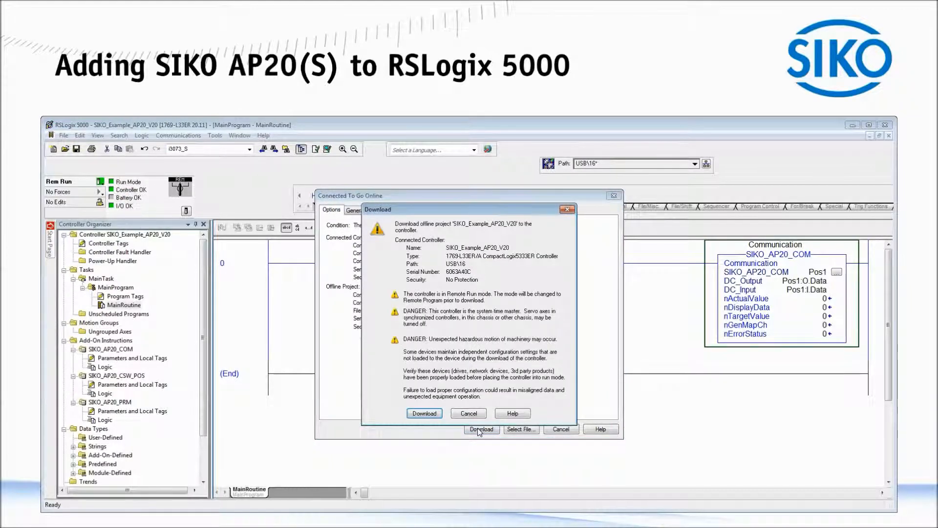
pyautogui.click(424, 414)
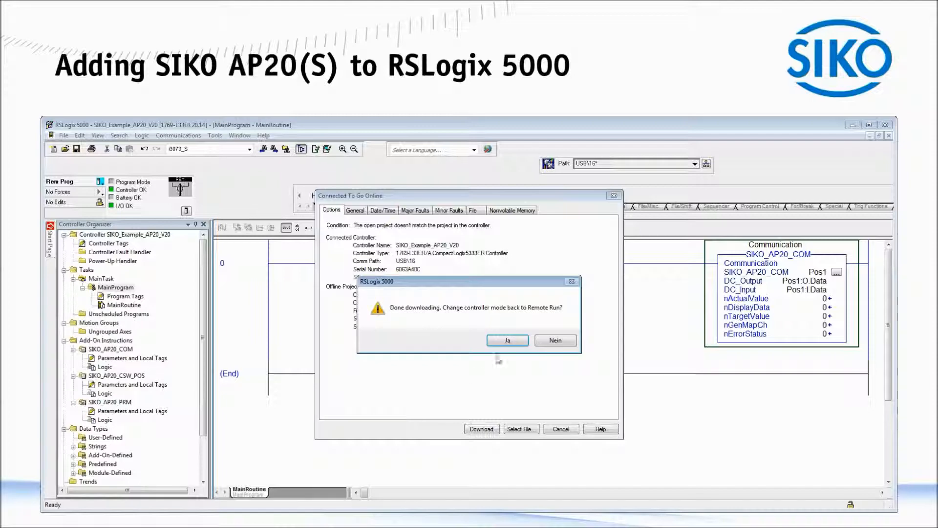
pyautogui.click(521, 339)
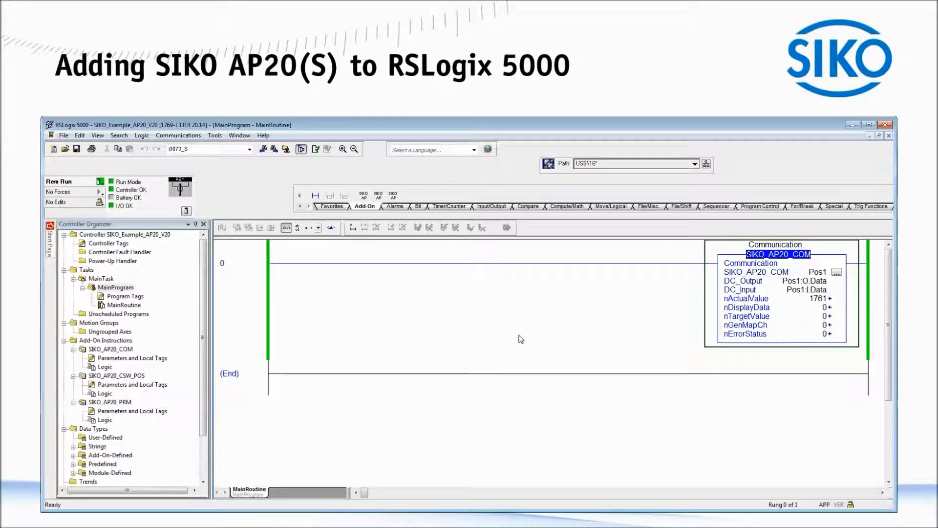
# Step: Go offline and insert a SIKO_AP20_CSW_POS add-on instruction on rung 0 before the communication block
pyautogui.click(100, 182)
pyautogui.click(115, 193)
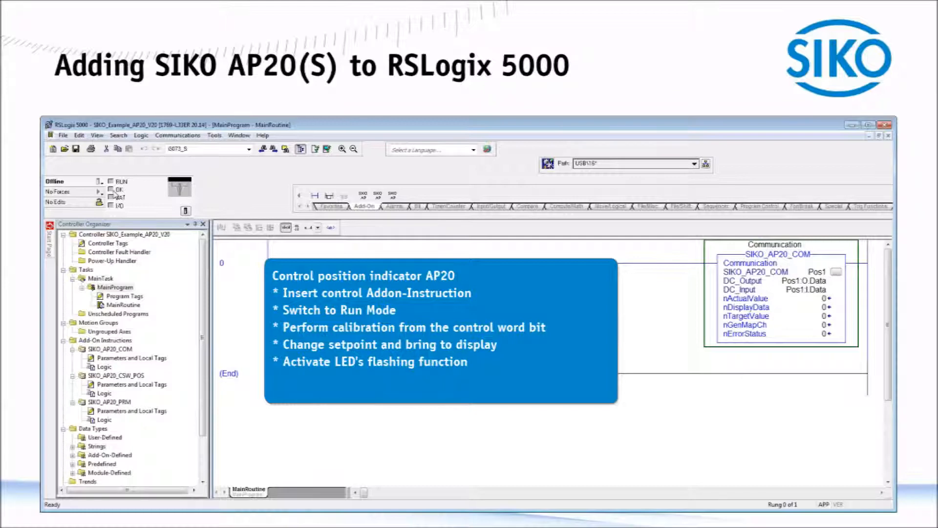
pyautogui.moveTo(379, 195); pyautogui.dragTo(382, 259)
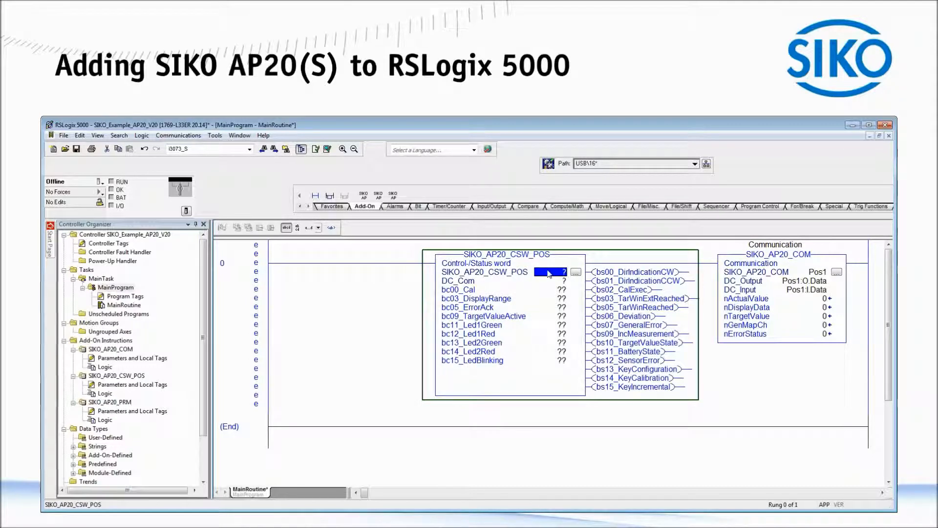
# Step: Create a new controller-scope tag named Pos1_CSW for the SIKO_AP20_CSW_POS instruction
pyautogui.rightClick(567, 272)
pyautogui.click(572, 275)
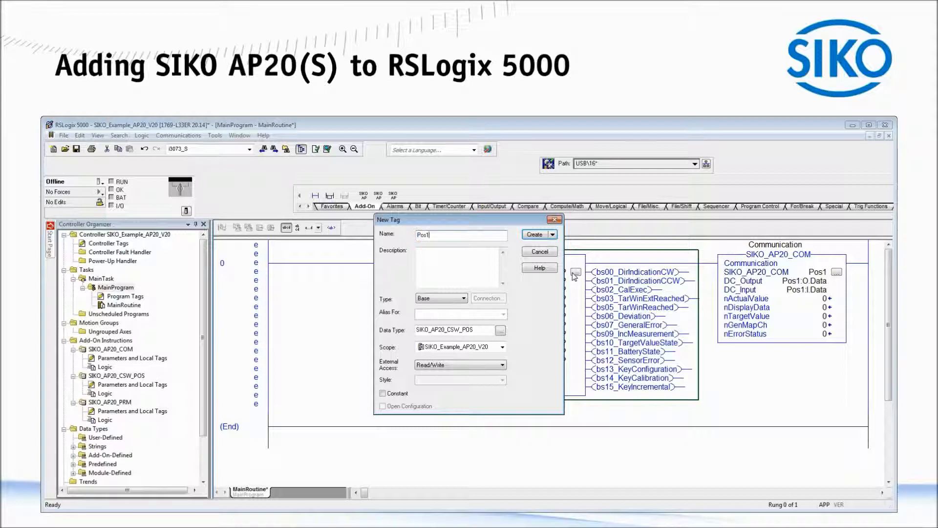
pyautogui.write('CSW')
pyautogui.click(540, 237)
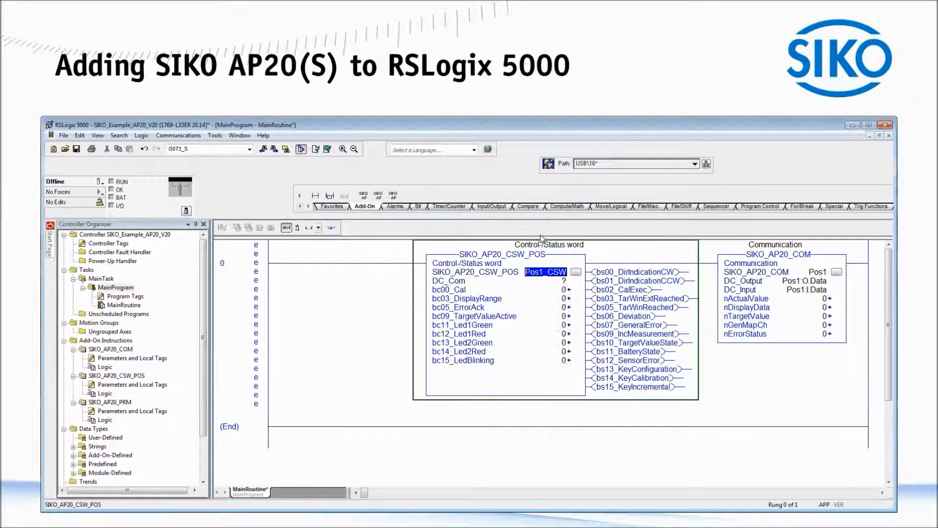
# Step: Assign the Pos1 tag to the DC_Com parameter of the control/status word block
pyautogui.doubleClick(565, 282)
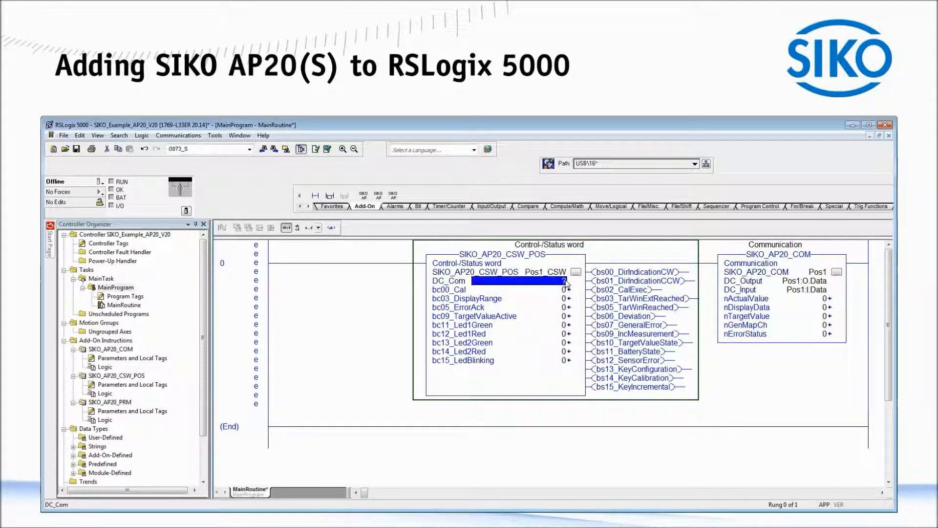
pyautogui.click(571, 283)
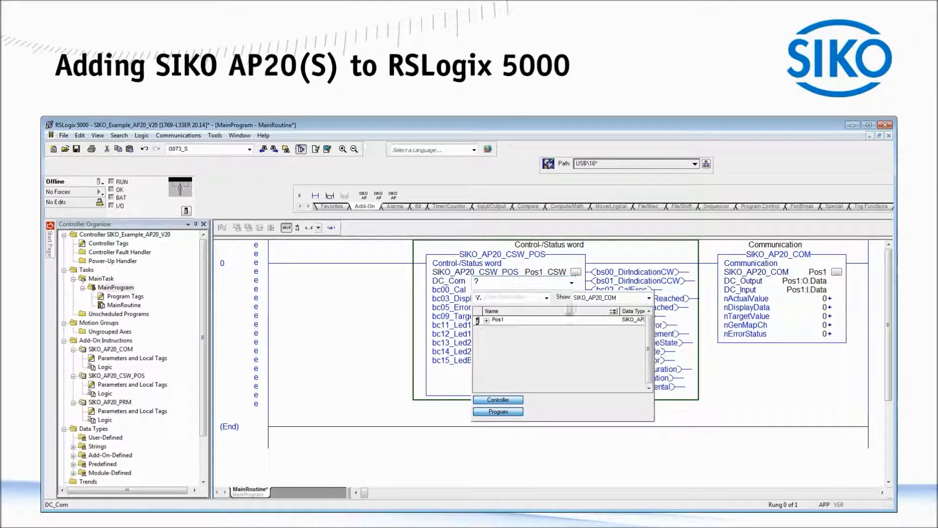
pyautogui.click(557, 321)
pyautogui.click(558, 322)
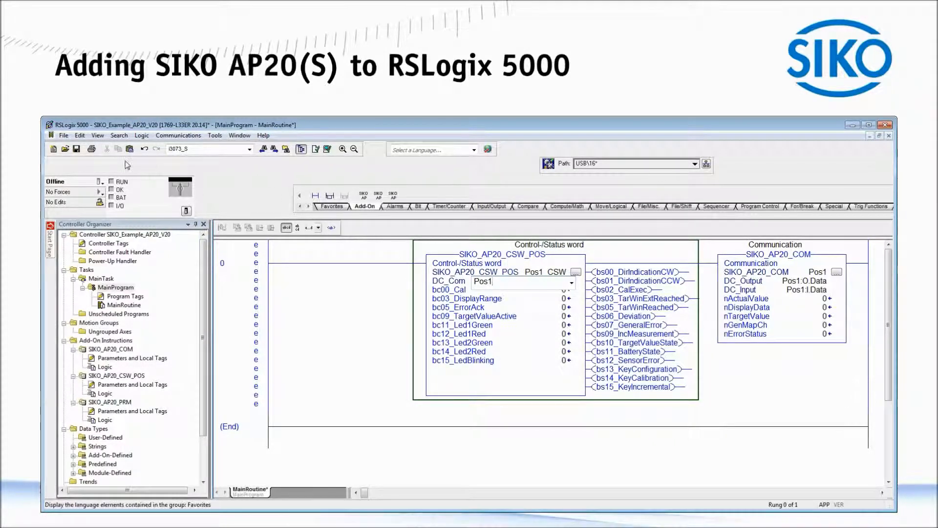
# Step: Save the project with the added control block, download it to the controller and restore Remote Run mode
pyautogui.click(76, 149)
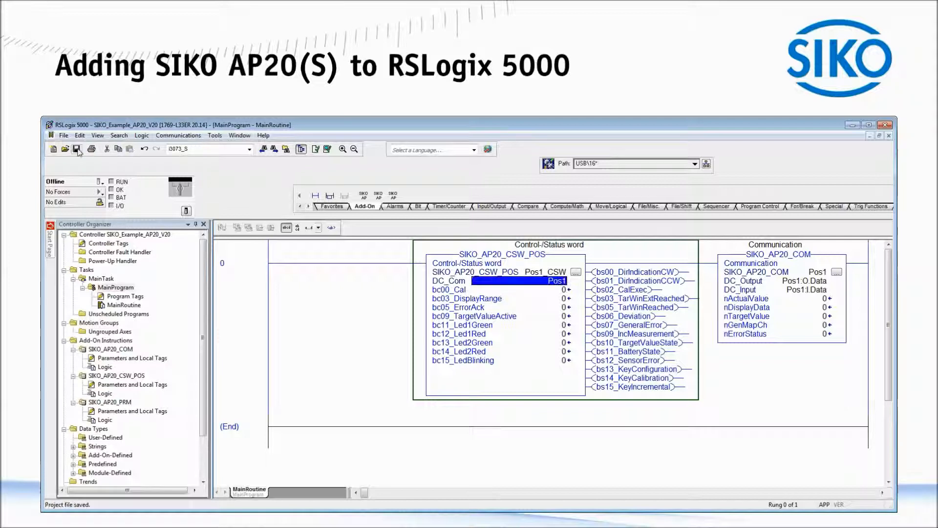
pyautogui.click(100, 182)
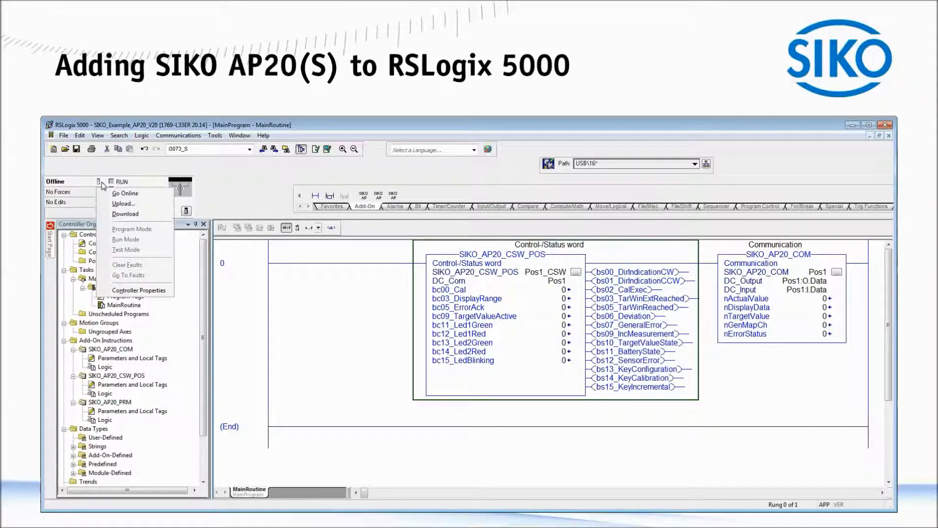
pyautogui.click(128, 194)
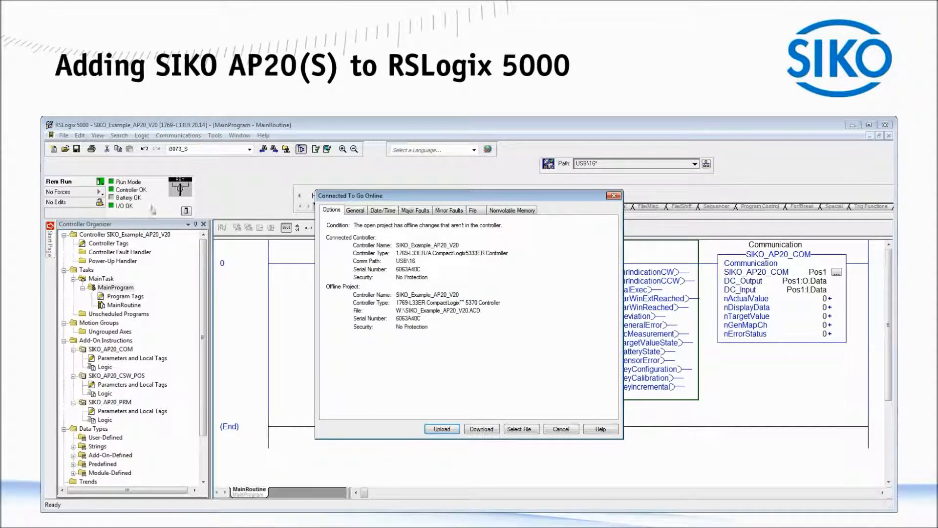
pyautogui.click(473, 430)
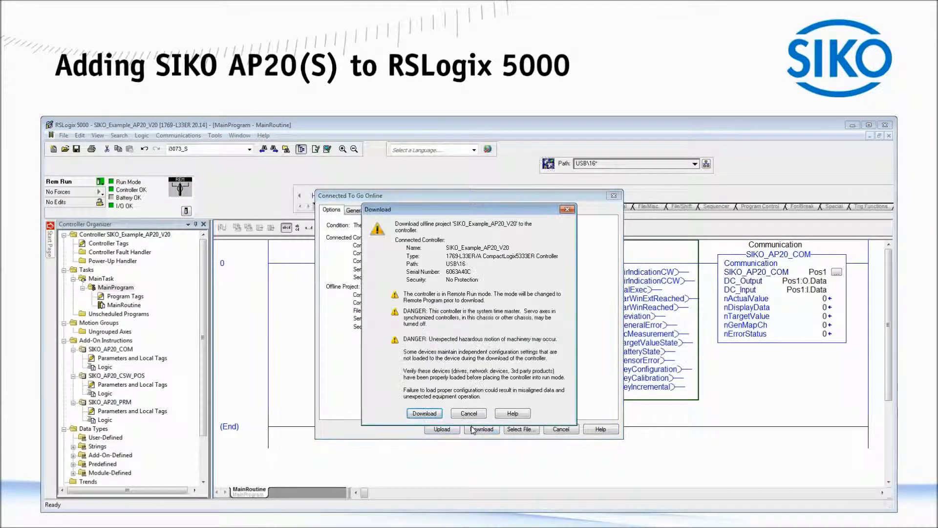
pyautogui.click(437, 414)
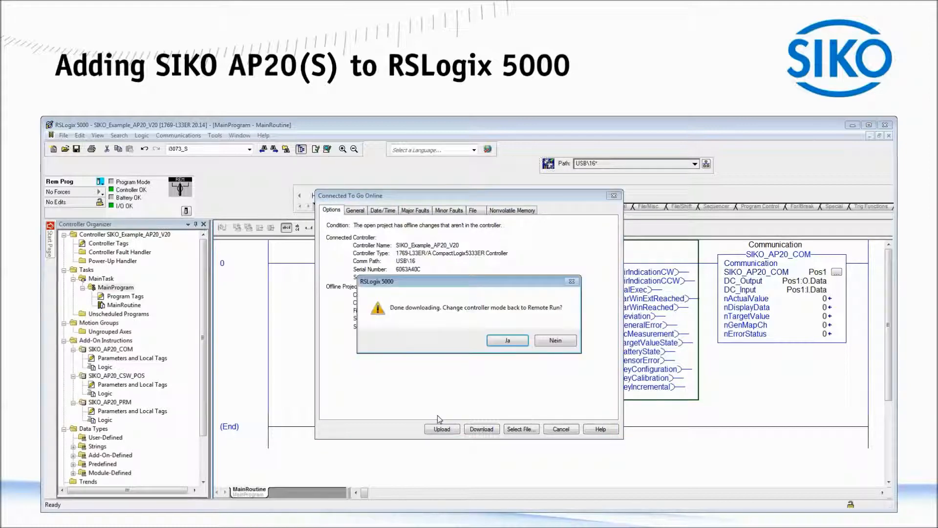
pyautogui.click(495, 343)
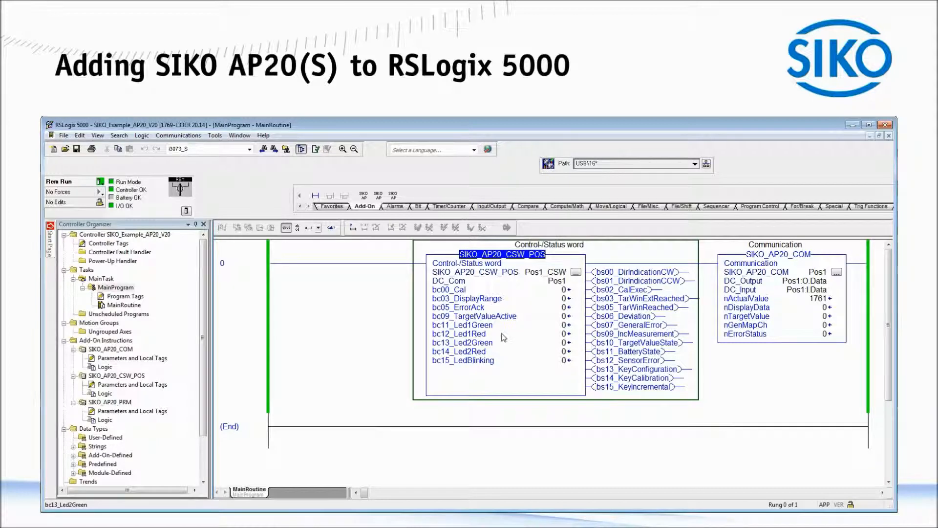
# Step: Calibrate the position indicator by setting bc00_Cal to 1 and back to 0
pyautogui.click(566, 290)
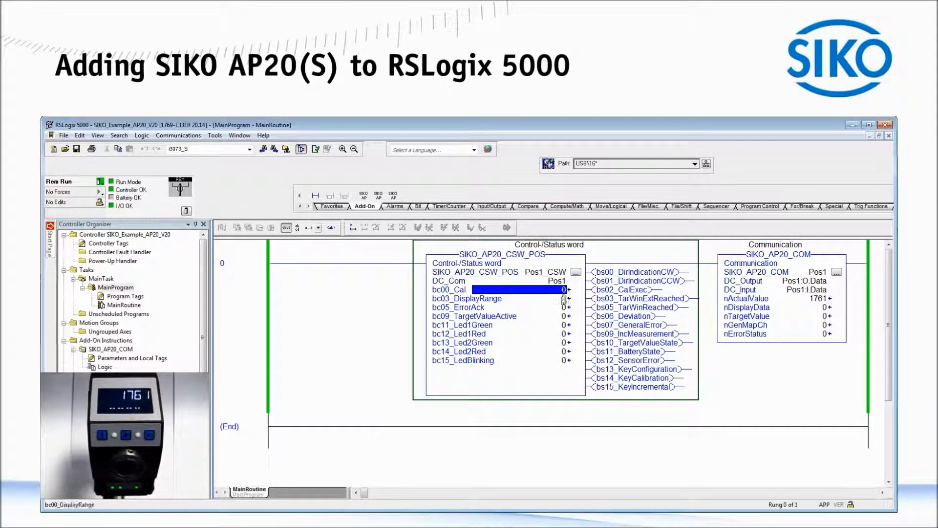
pyautogui.write('1')
pyautogui.click(563, 297)
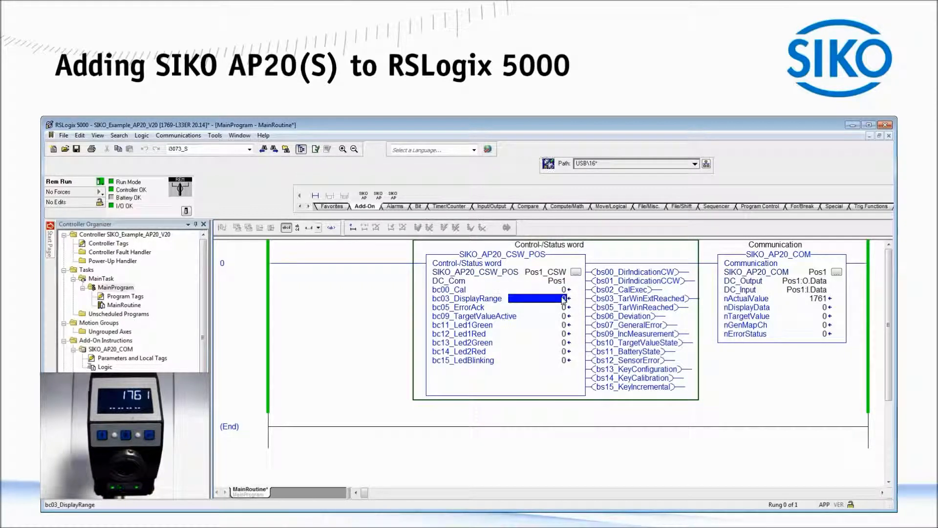
pyautogui.click(563, 291)
pyautogui.write('0')
pyautogui.click(564, 298)
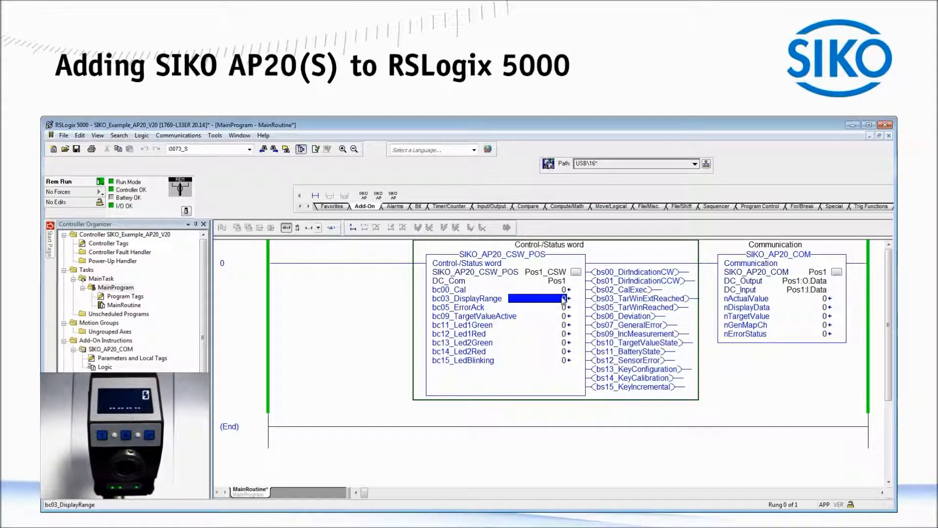
# Step: Set nTargetValue to 880 in the communication block and activate the setpoint by setting bc09_TargetValueActive to 1
pyautogui.click(824, 316)
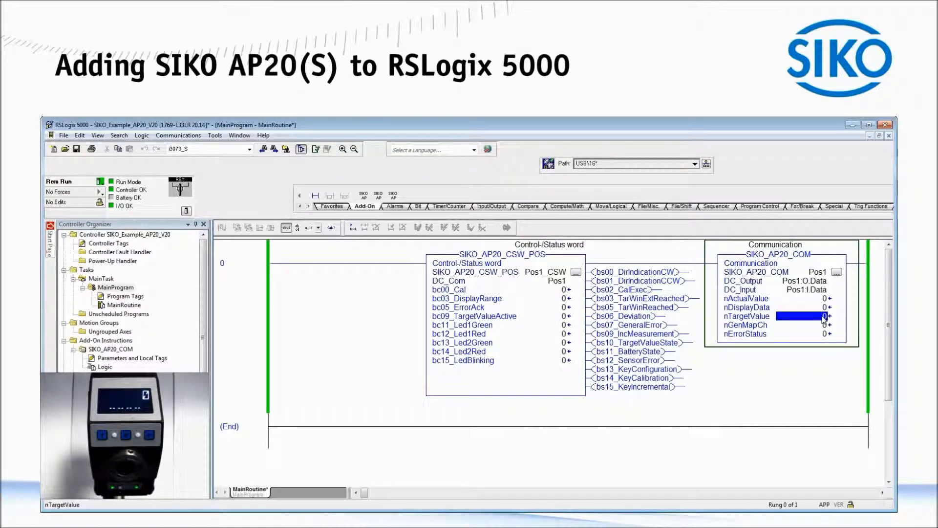
pyautogui.write('880')
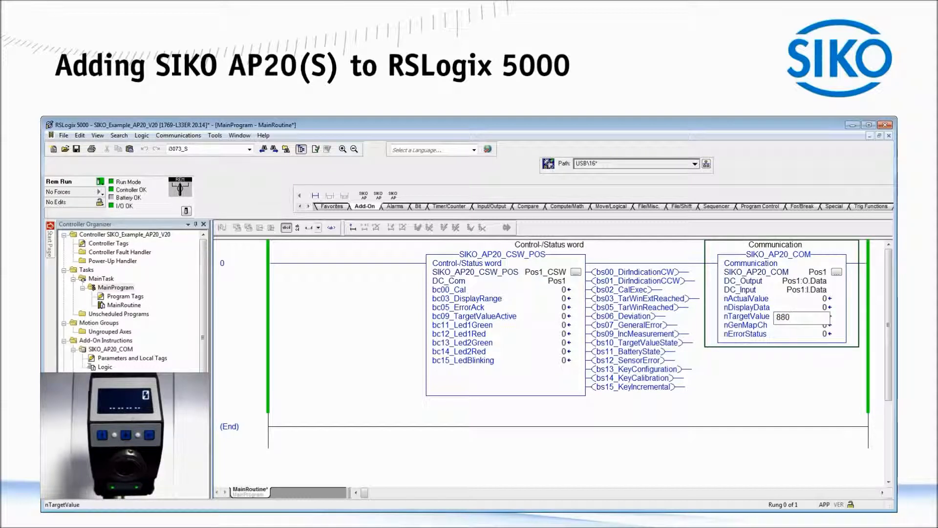
pyautogui.press('Return')
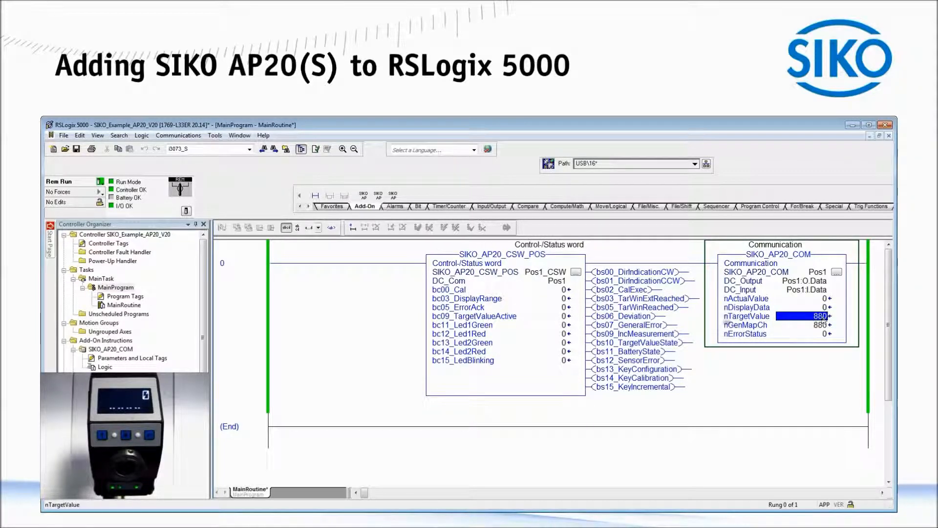
pyautogui.doubleClick(567, 317)
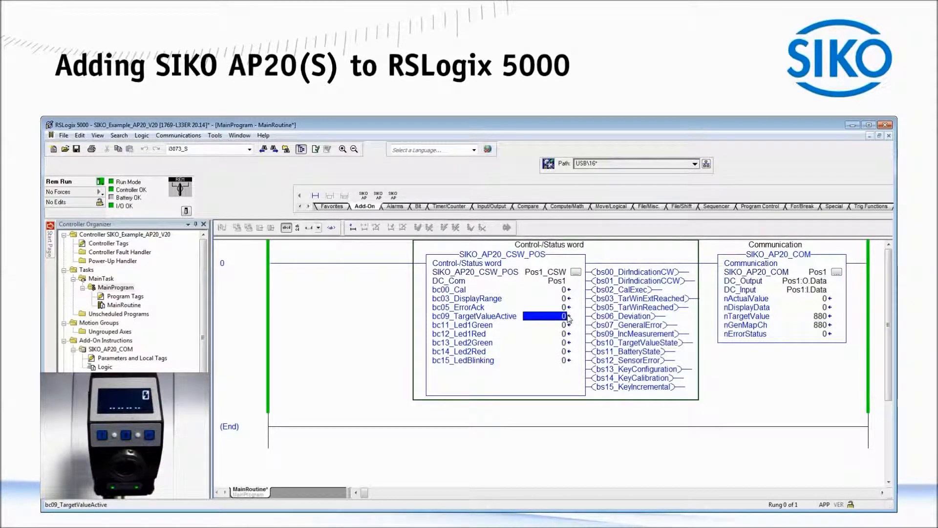
pyautogui.write('1')
pyautogui.press('Return')
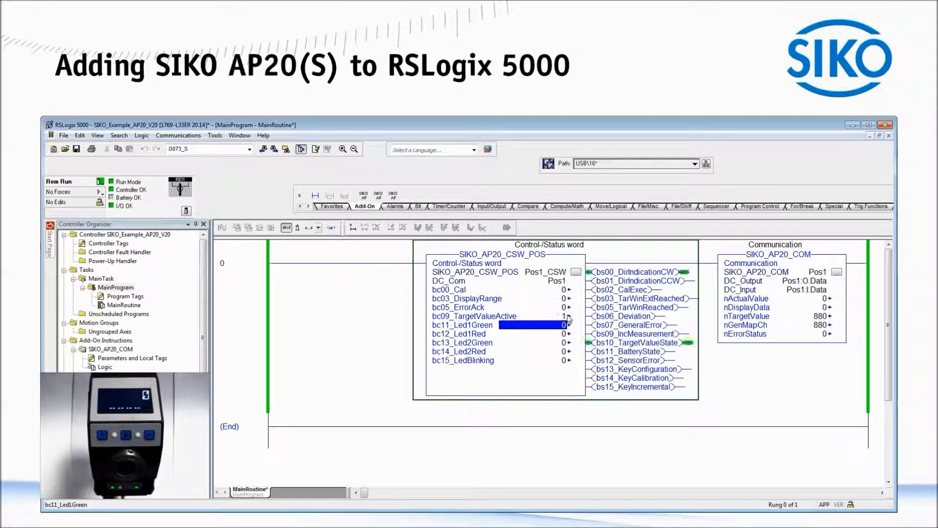
# Step: Enable LED flashing by setting bc15_LedBlinking to 1 in the control/status word block
pyautogui.press('Down')
pyautogui.press('Down')
pyautogui.press('Down')
pyautogui.press('Down')
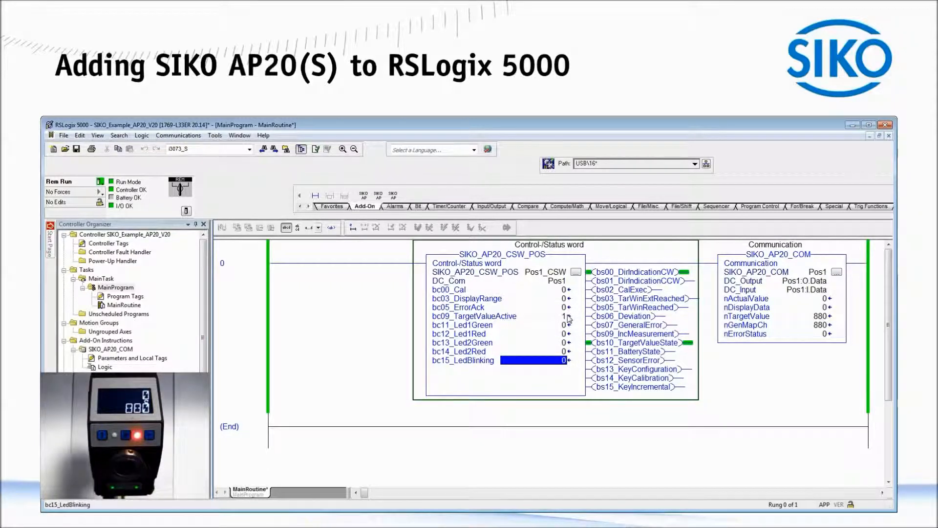
pyautogui.write('1')
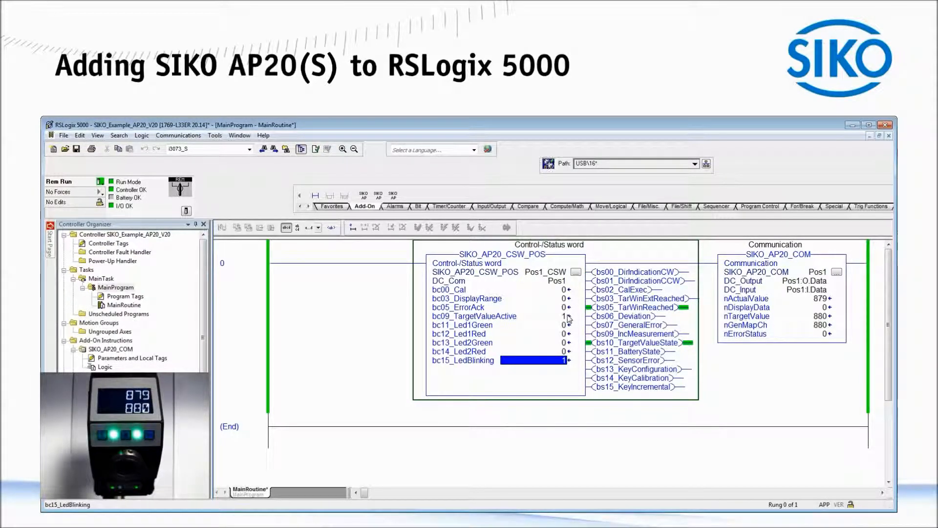
# Step: Change the setpoint by setting nTargetValue to 1760 in the communication block
pyautogui.click(806, 316)
pyautogui.write('1760')
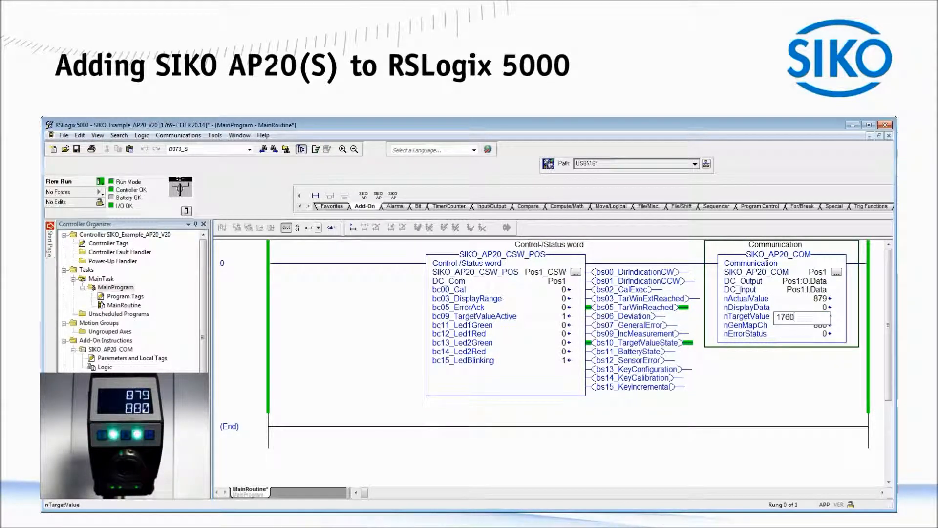
pyautogui.press('Return')
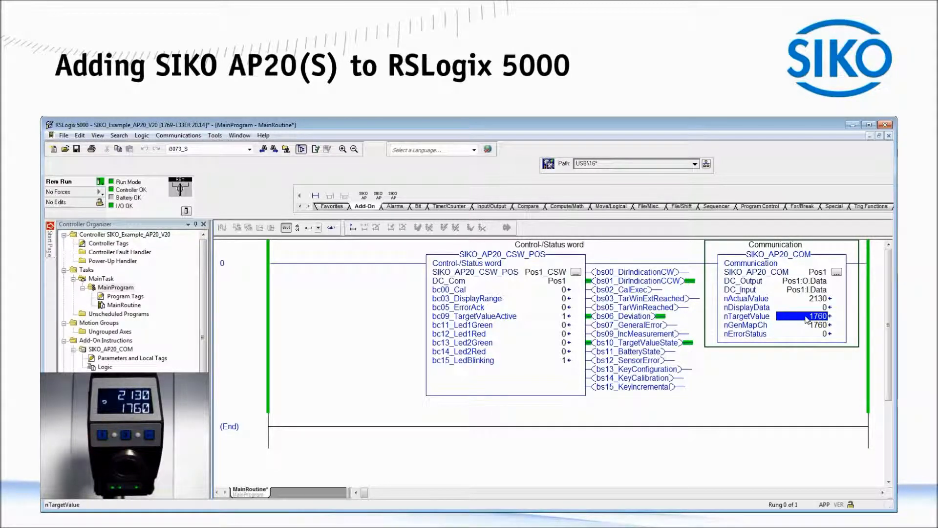
# Step: Turn off LED flashing and deactivate the setpoint by setting bc15_LedBlinking and bc09_TargetValueActive to 0
pyautogui.click(564, 362)
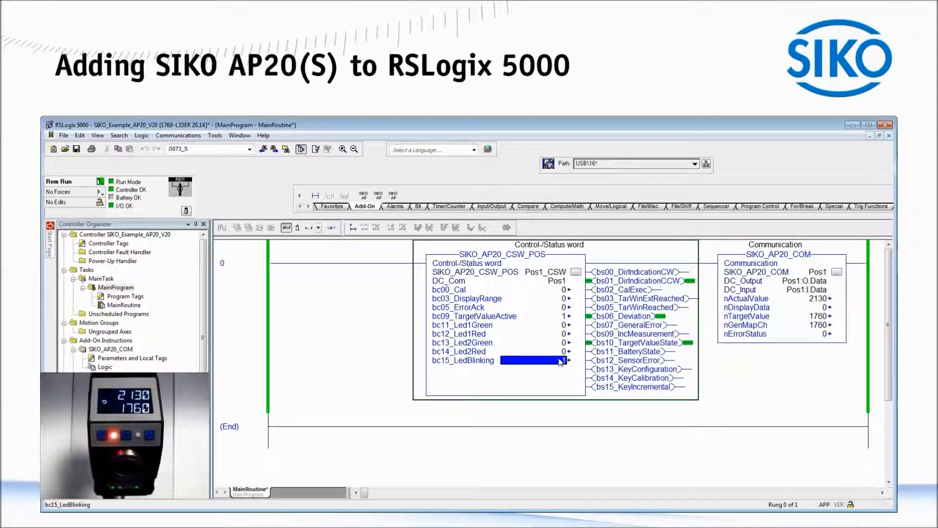
pyautogui.write('0')
pyautogui.click(564, 316)
pyautogui.write('0')
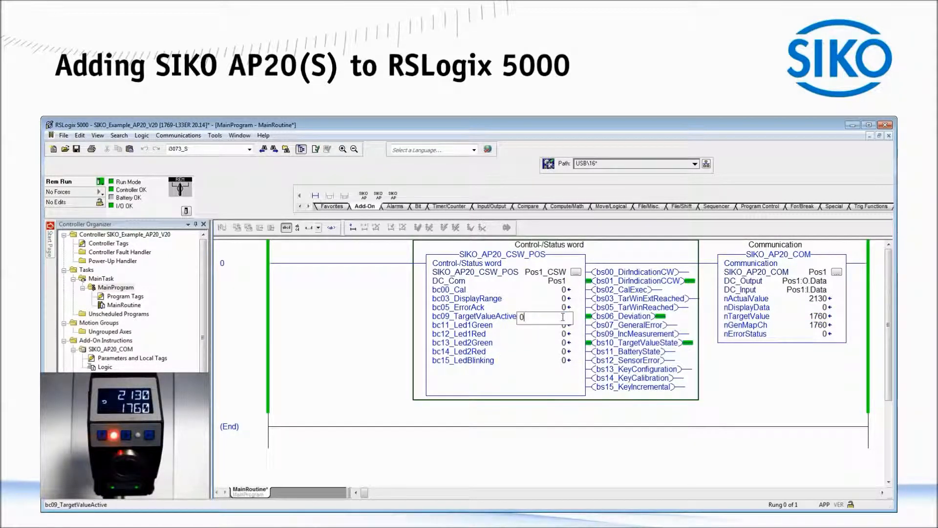
pyautogui.press('Return')
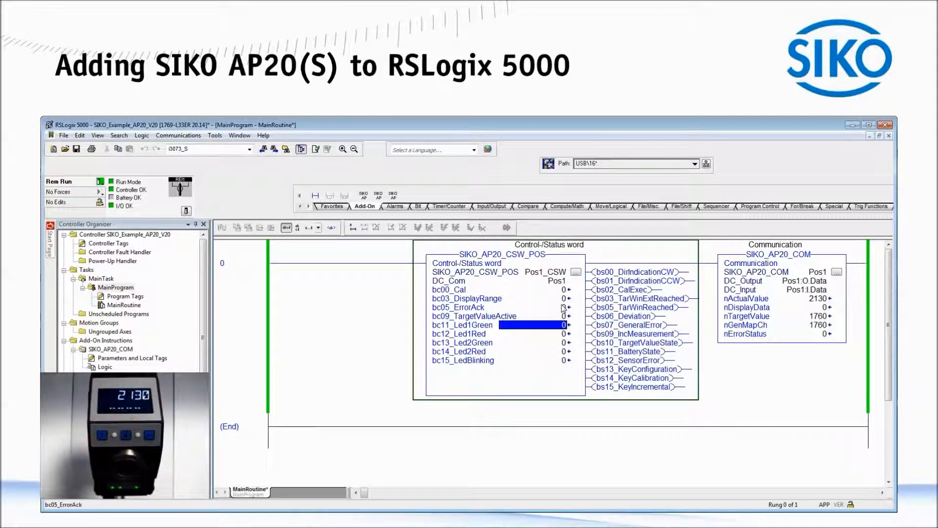
# Step: Calibrate the position indicator by setting bc00_Cal to 1 and back to 0, and set nTargetValue to 0 in the communication block
pyautogui.click(563, 289)
pyautogui.write('1')
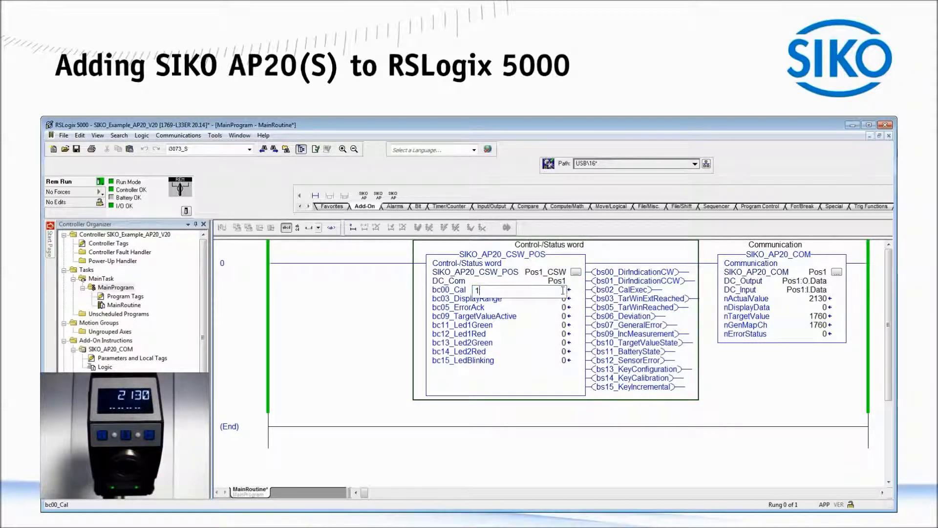
pyautogui.press('Return')
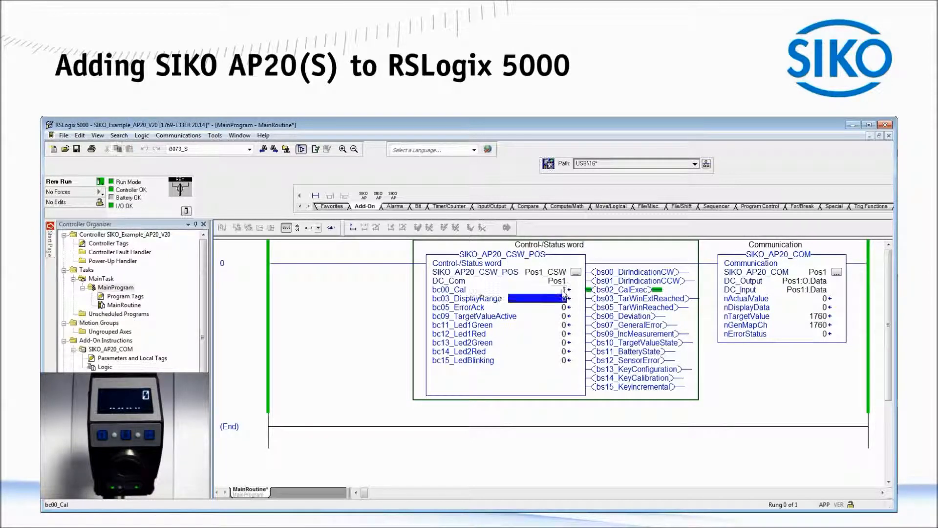
pyautogui.click(804, 317)
pyautogui.write('0')
pyautogui.press('Return')
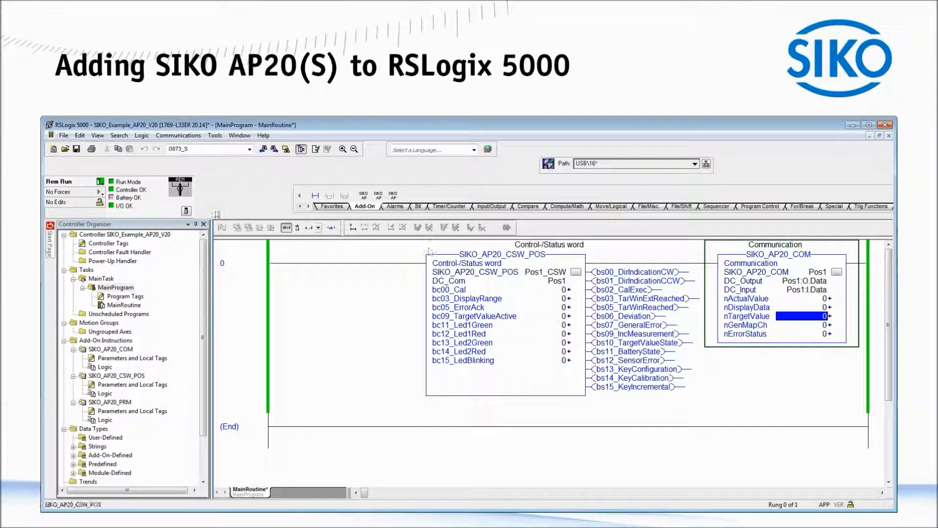
# Step: Take the controller project offline and add a new rung below rung 0 containing the SIKO_AP20_PRM add-on instruction
pyautogui.click(101, 182)
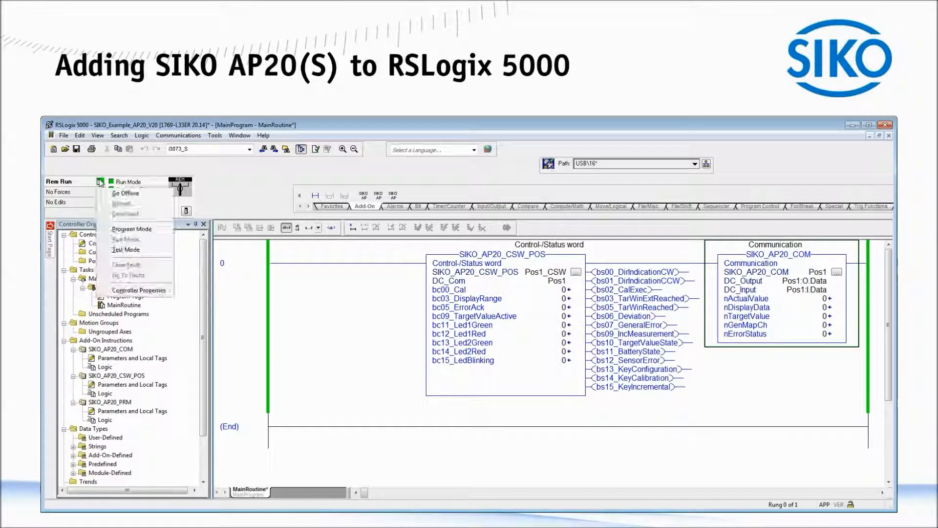
pyautogui.click(122, 194)
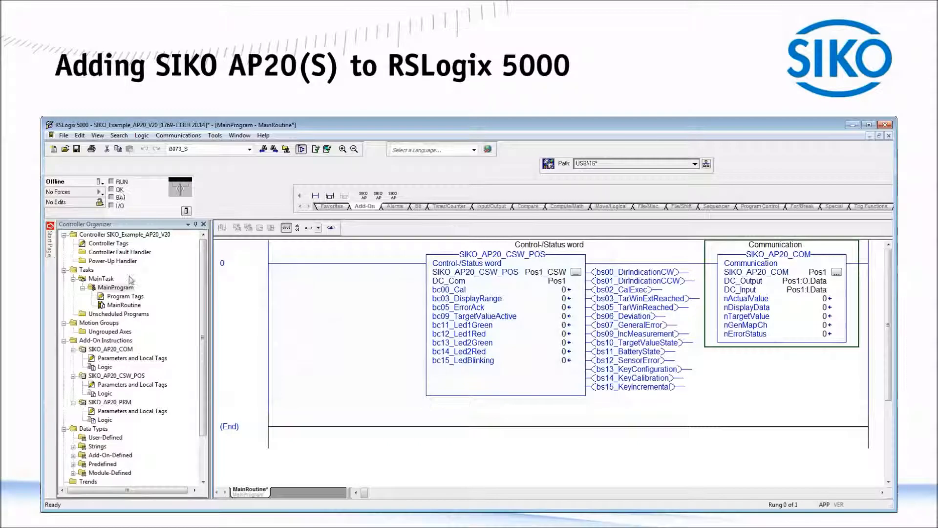
pyautogui.click(241, 306)
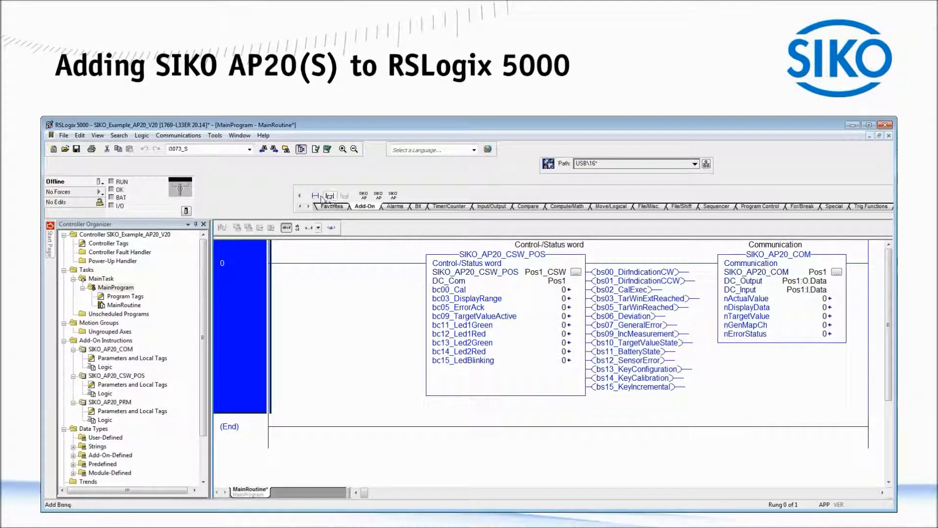
pyautogui.click(315, 197)
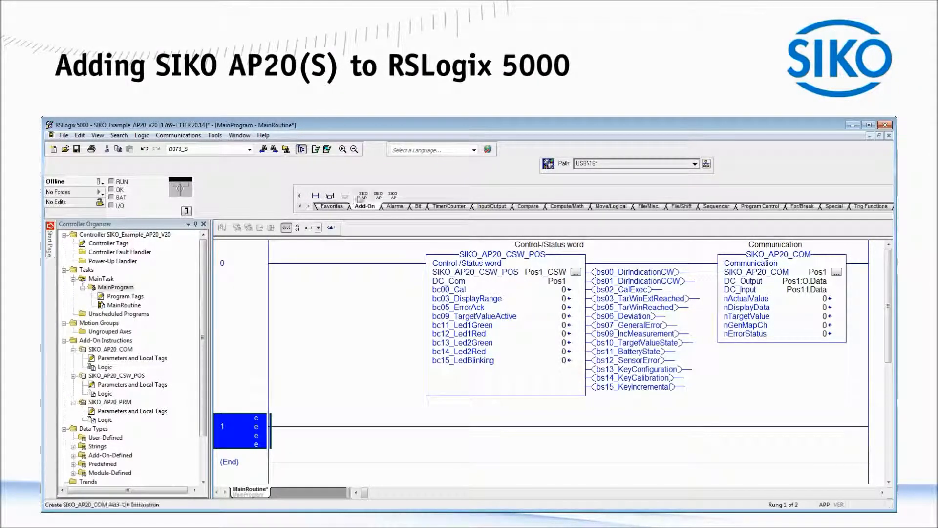
pyautogui.moveTo(393, 196); pyautogui.dragTo(273, 422)
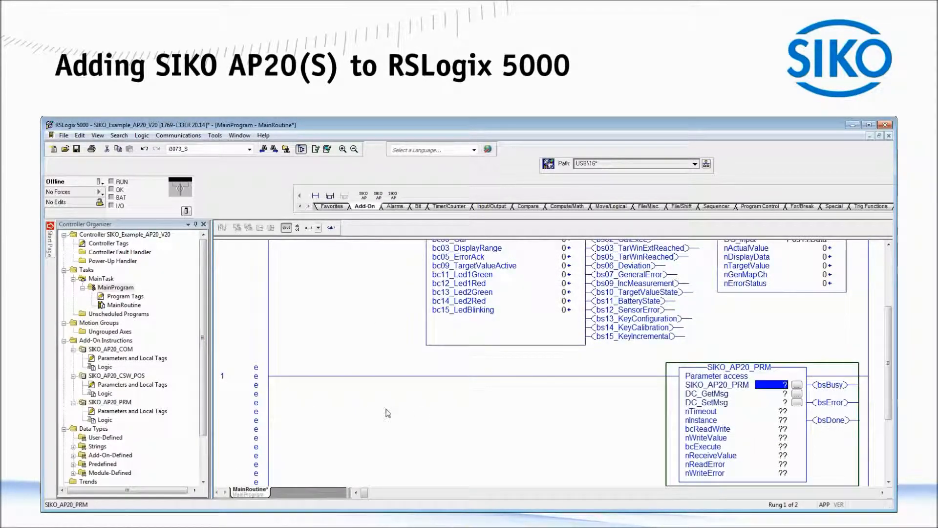
# Step: Create the tag Pos1_PRM for the SIKO_AP20_PRM operand of the parameter access block
pyautogui.rightClick(784, 389)
pyautogui.click(807, 180)
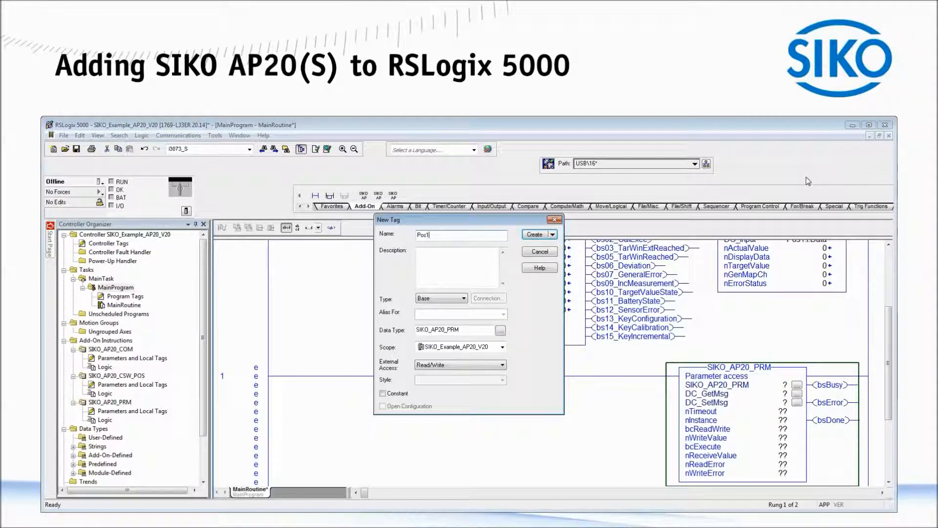
pyautogui.write('Pos1_PRM')
pyautogui.click(534, 235)
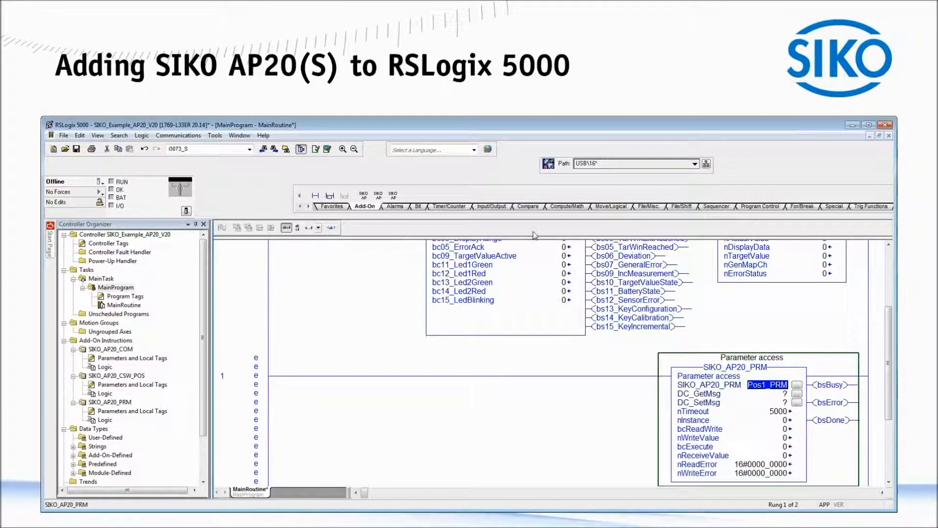
# Step: Create the MESSAGE tag Pos1_Get for DC_GetMsg, with its message configuration set to open on creation
pyautogui.doubleClick(783, 394)
pyautogui.rightClick(783, 394)
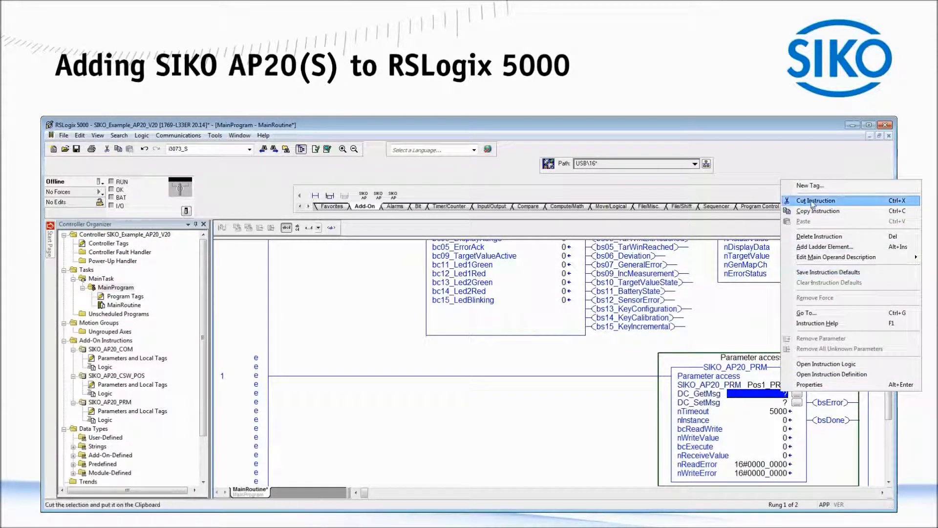
pyautogui.click(816, 187)
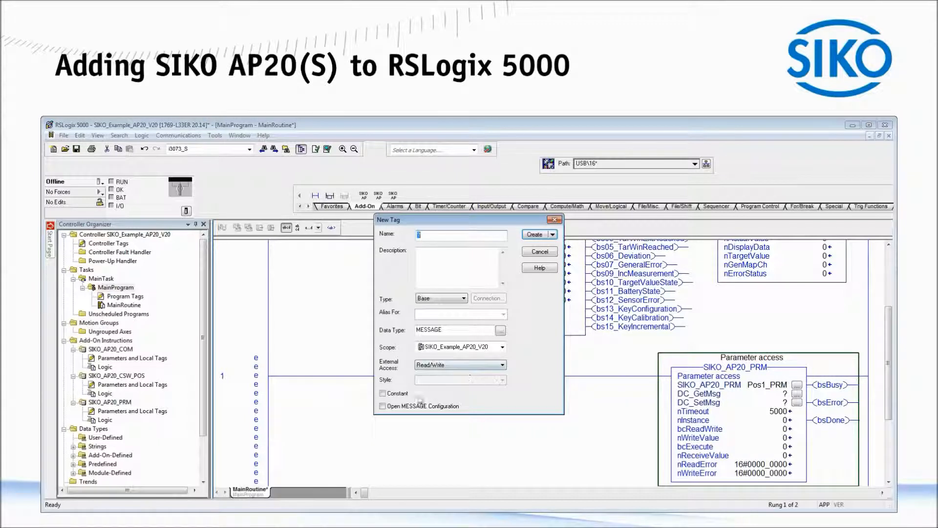
pyautogui.click(383, 406)
pyautogui.click(443, 237)
pyautogui.moveTo(443, 236); pyautogui.dragTo(268, 234)
pyautogui.write('Pos1_Get')
pyautogui.doubleClick(440, 235)
pyautogui.click(534, 235)
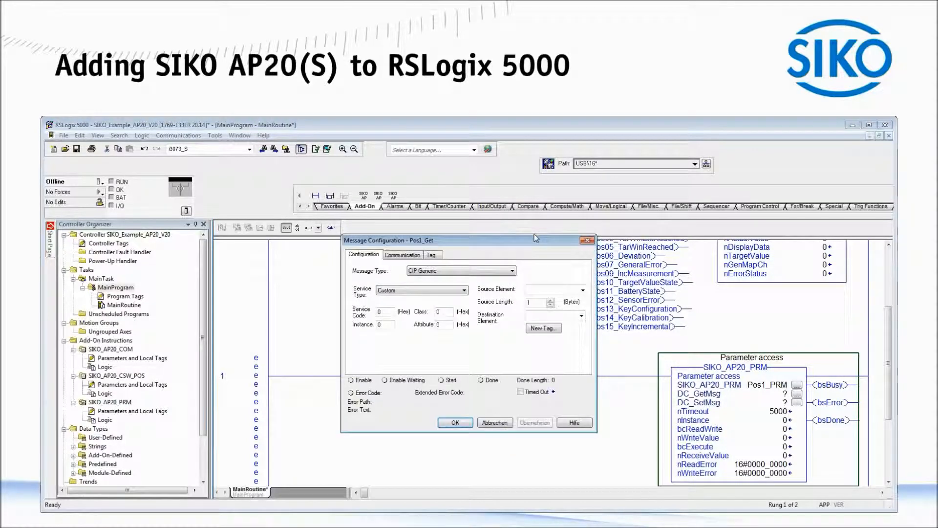
# Step: Configure the Pos1_Get message with service type Get Attribute Single, class a2, instance 1 and attribute 5
pyautogui.click(465, 290)
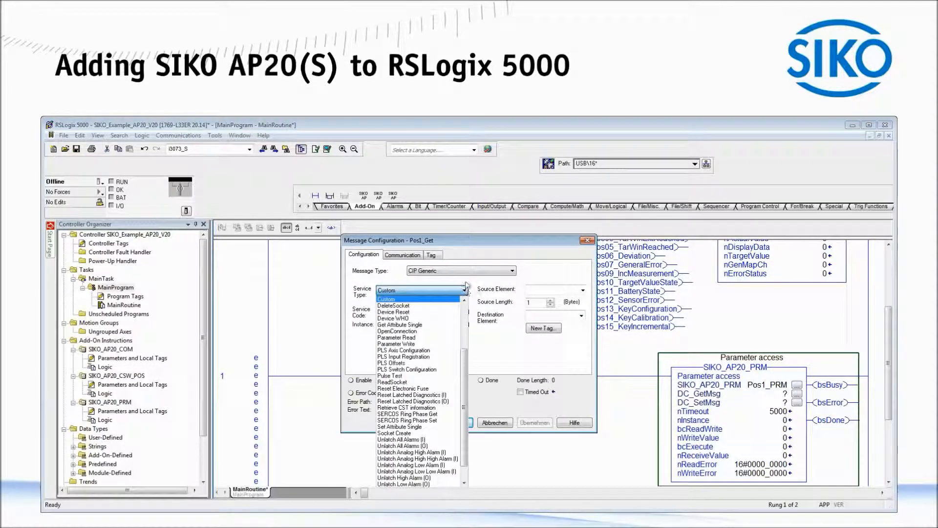
pyautogui.press('g')
pyautogui.press('Return')
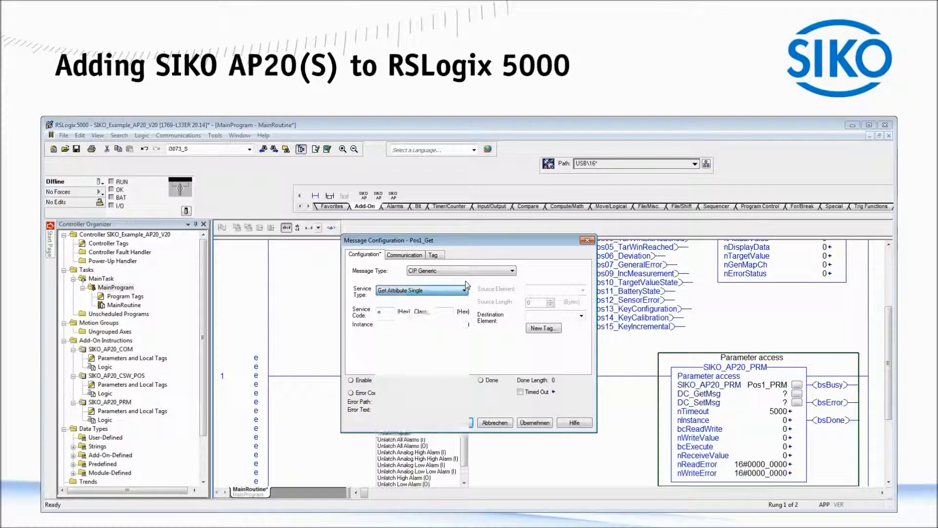
pyautogui.click(440, 311)
pyautogui.write('a2')
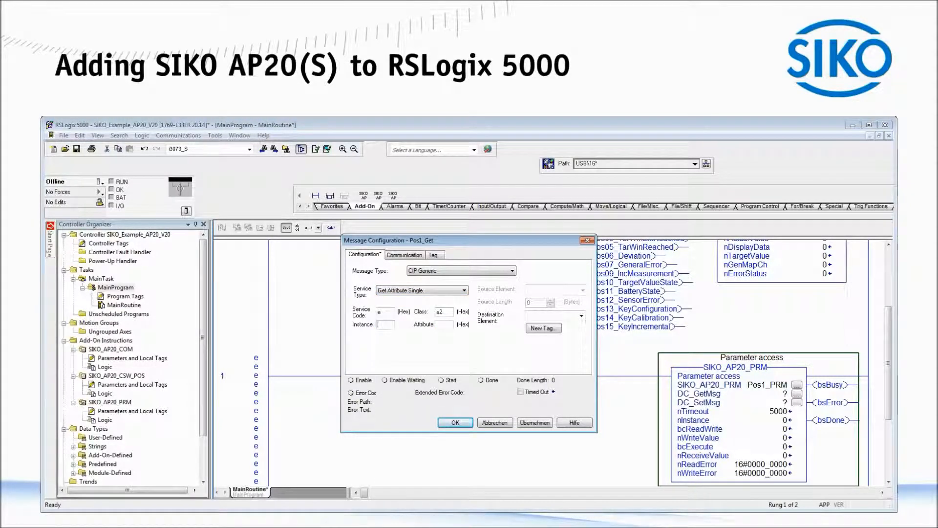
pyautogui.click(439, 324)
pyautogui.write('5')
# Step: Assign Pos1_PRM.vnRxBuffer as the destination element of the Pos1_Get message
pyautogui.click(582, 316)
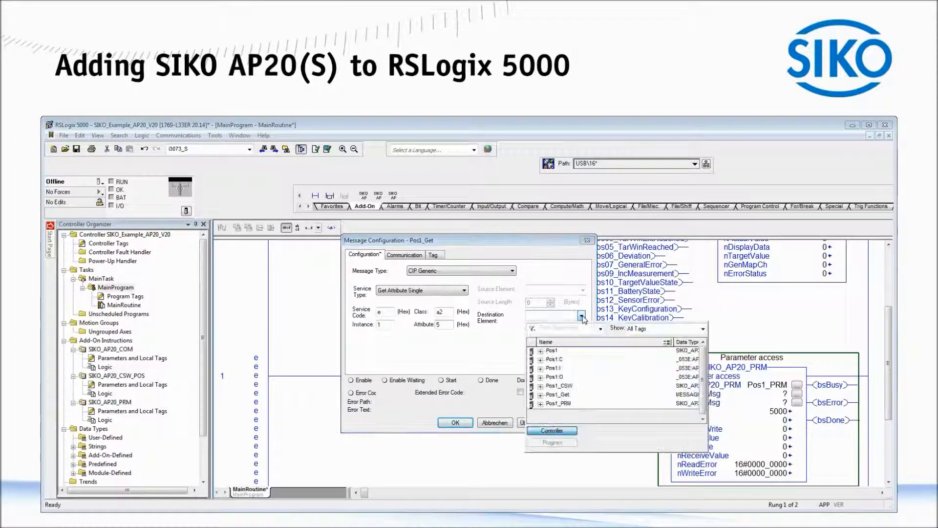
pyautogui.click(545, 404)
pyautogui.scroll(-6, 546, 405)
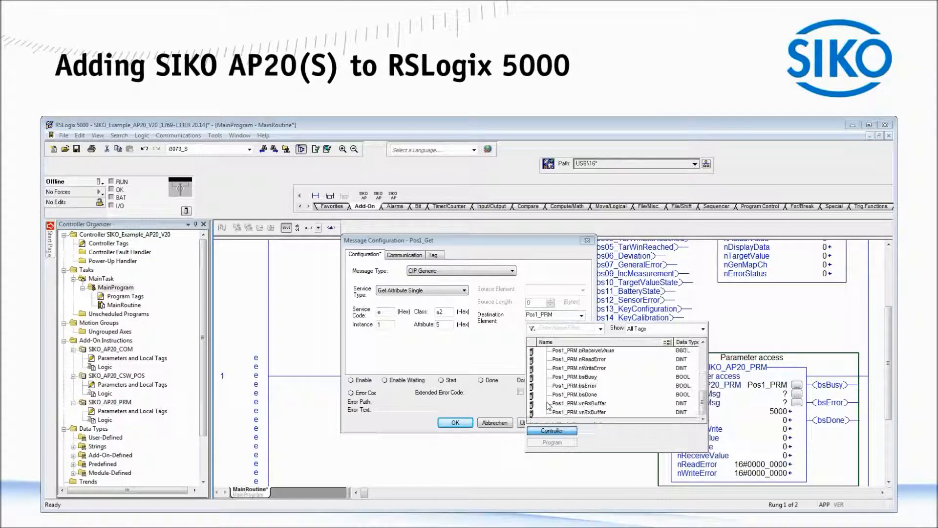
pyautogui.click(606, 405)
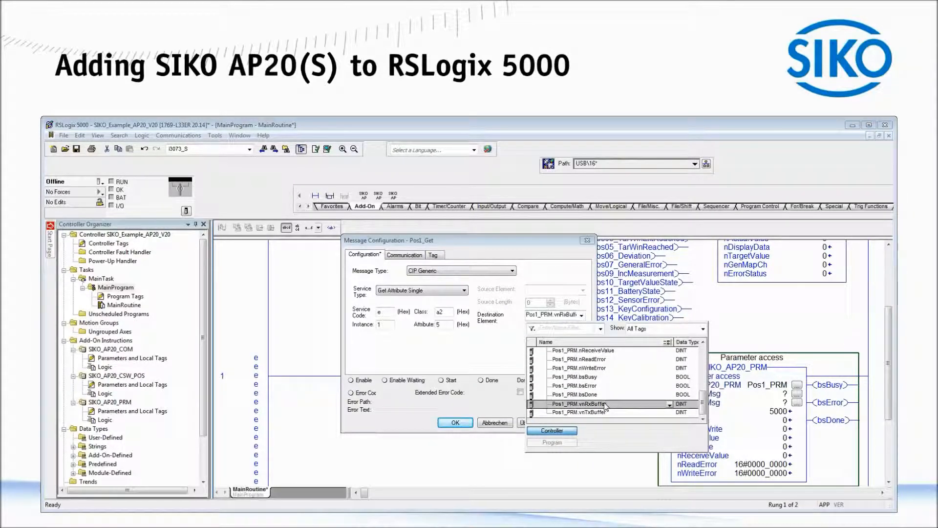
pyautogui.press('Return')
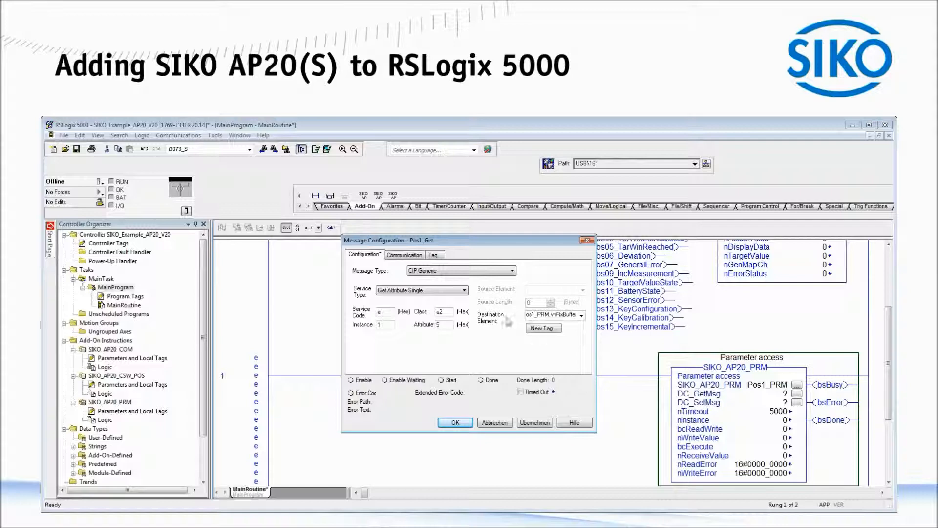
# Step: Set the Pos1_Get message's communication path to the AP20 device Pos1 and apply the configuration
pyautogui.click(414, 255)
pyautogui.click(543, 272)
pyautogui.click(437, 341)
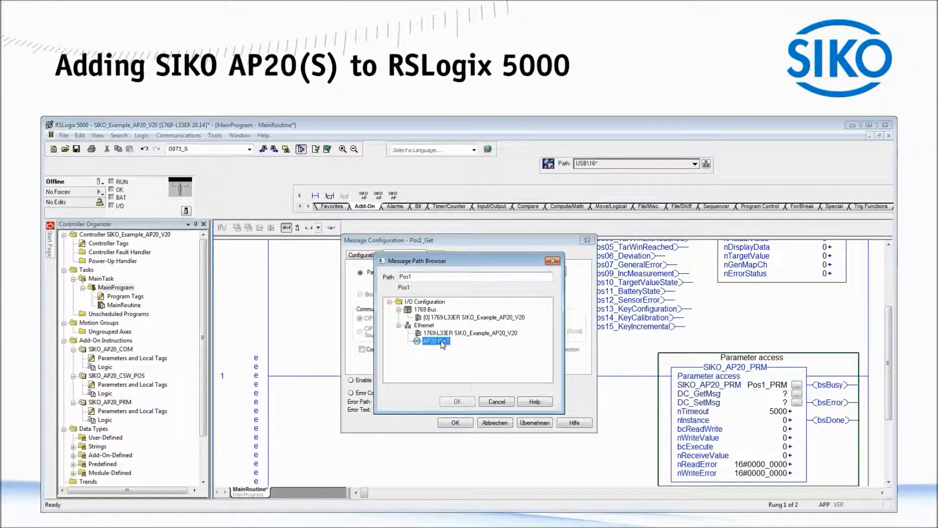
pyautogui.click(456, 401)
pyautogui.click(534, 424)
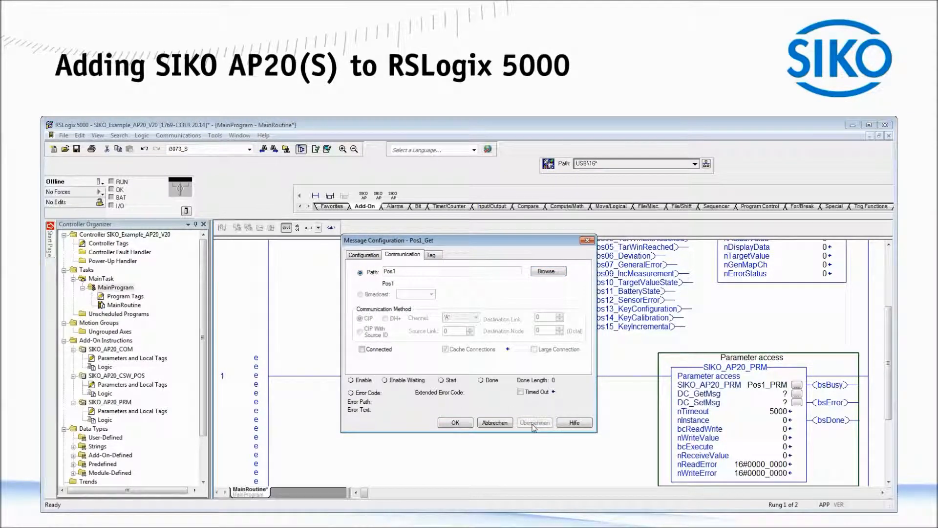
pyautogui.click(467, 424)
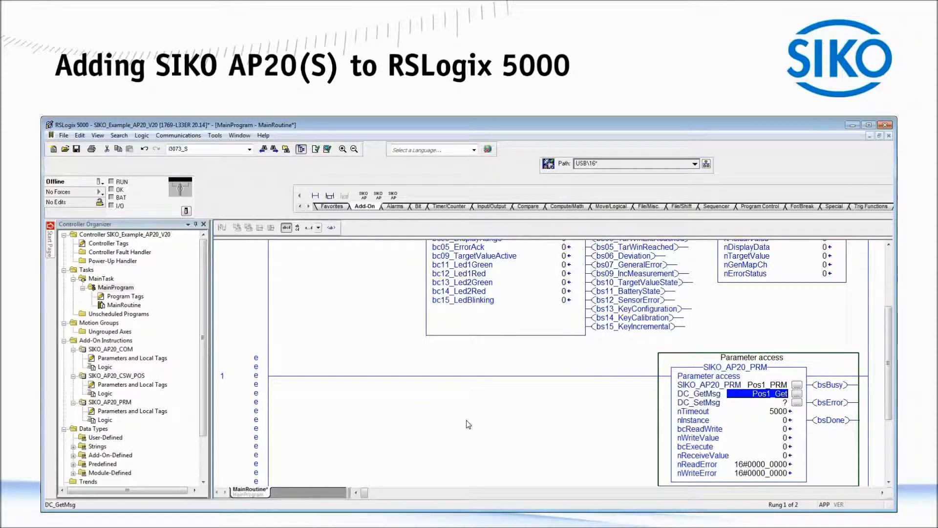
# Step: Create the MESSAGE tag Pos1_Set for DC_SetMsg, with its message configuration set to open on creation
pyautogui.click(782, 403)
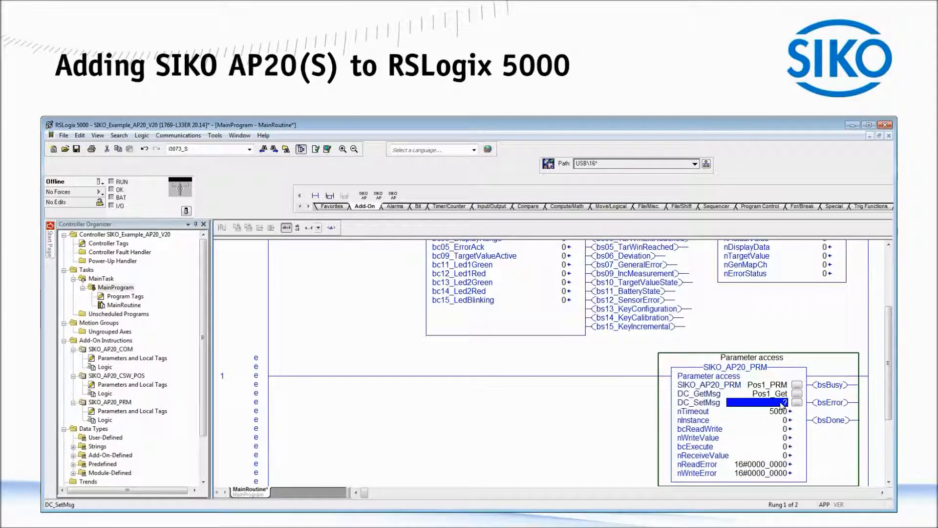
pyautogui.rightClick(782, 403)
pyautogui.click(817, 201)
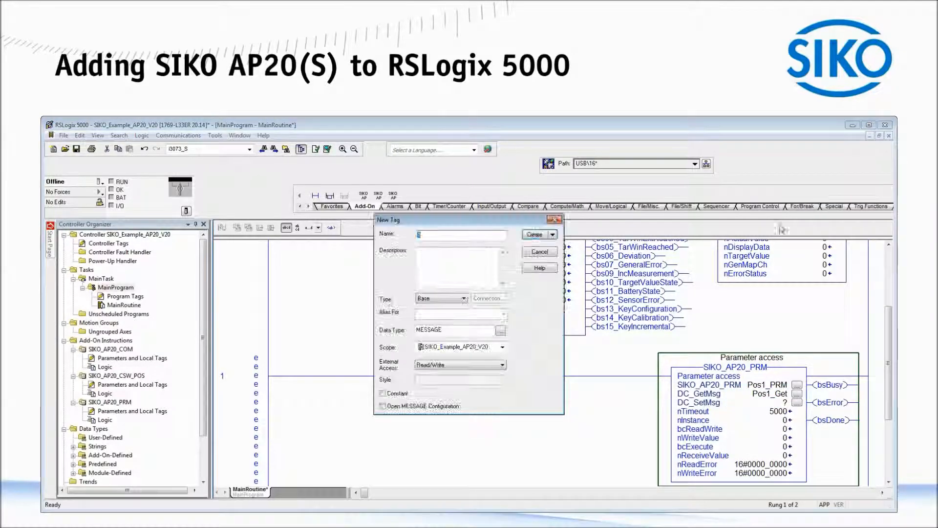
pyautogui.click(384, 406)
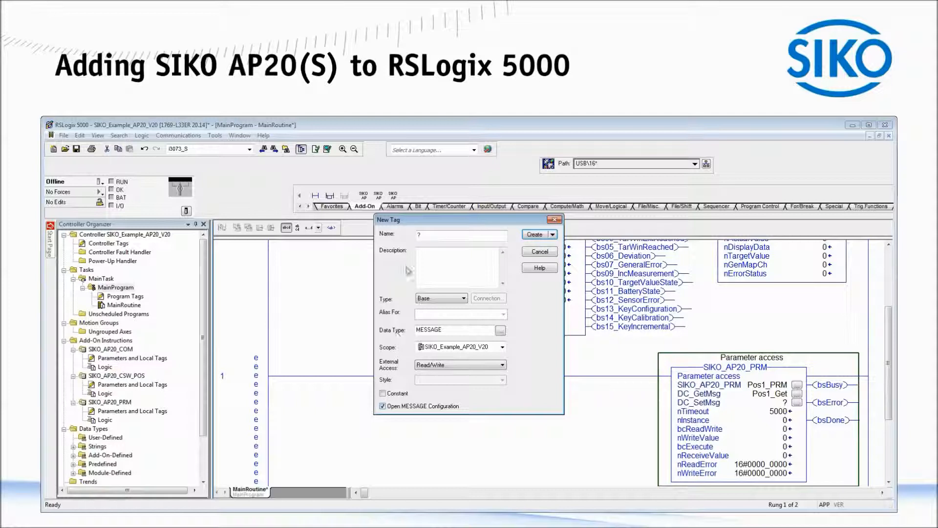
pyautogui.moveTo(424, 236); pyautogui.dragTo(386, 241)
pyautogui.write('Pos1_Get')
pyautogui.click(534, 235)
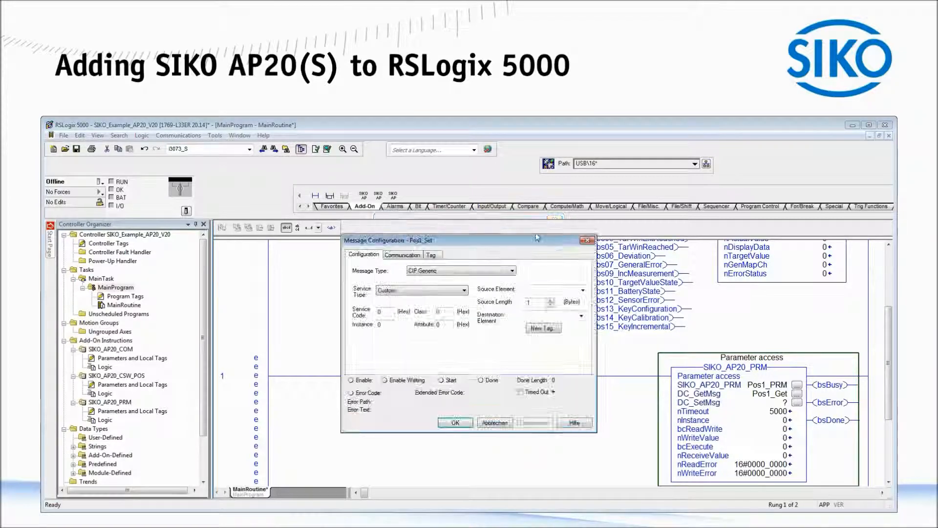
# Step: Configure the Pos1_Set message with service type Set Attribute Single, class a2, instance 1 and attribute 5
pyautogui.click(464, 290)
pyautogui.press('s')
pyautogui.press('s')
pyautogui.press('s')
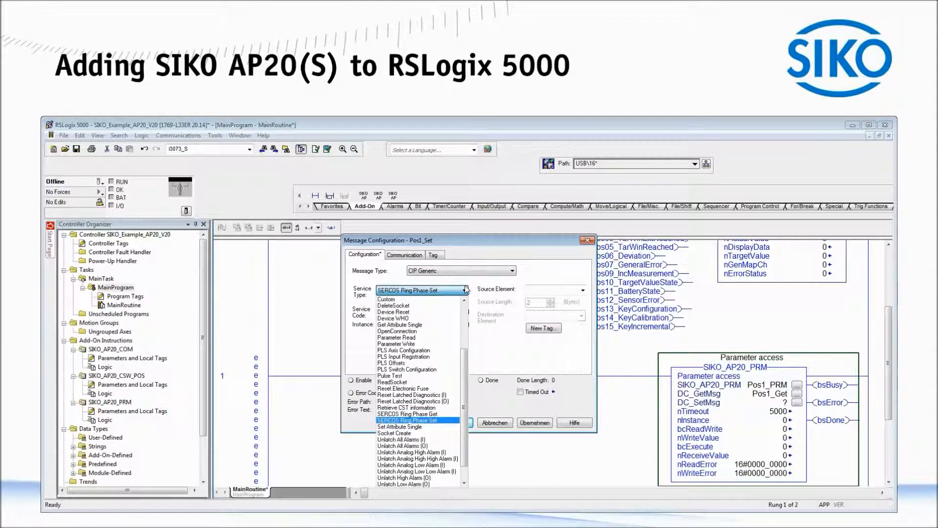
pyautogui.press('Return')
pyautogui.press('Tab')
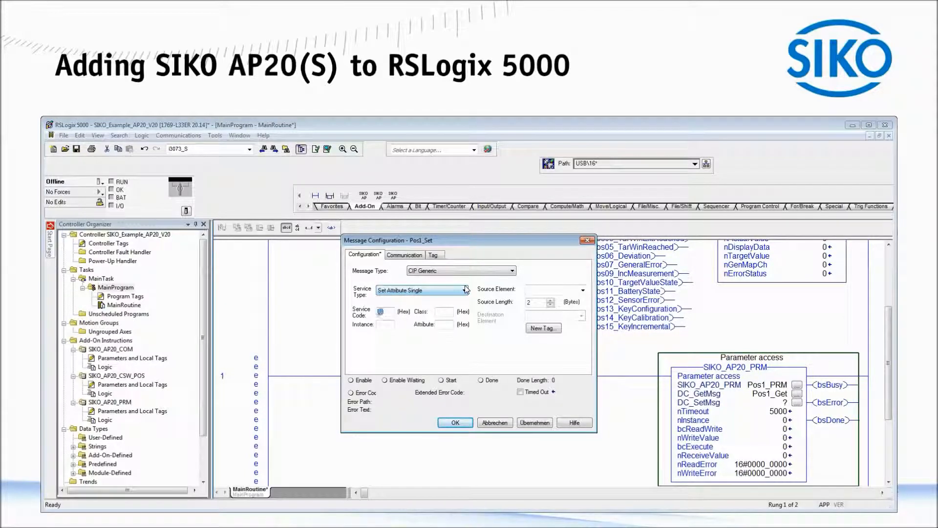
pyautogui.write('a2')
pyautogui.press('Tab')
pyautogui.write('5')
# Step: Assign Pos1_PRM.vnTxBuffer as the source element of the Pos1_Set message
pyautogui.click(583, 291)
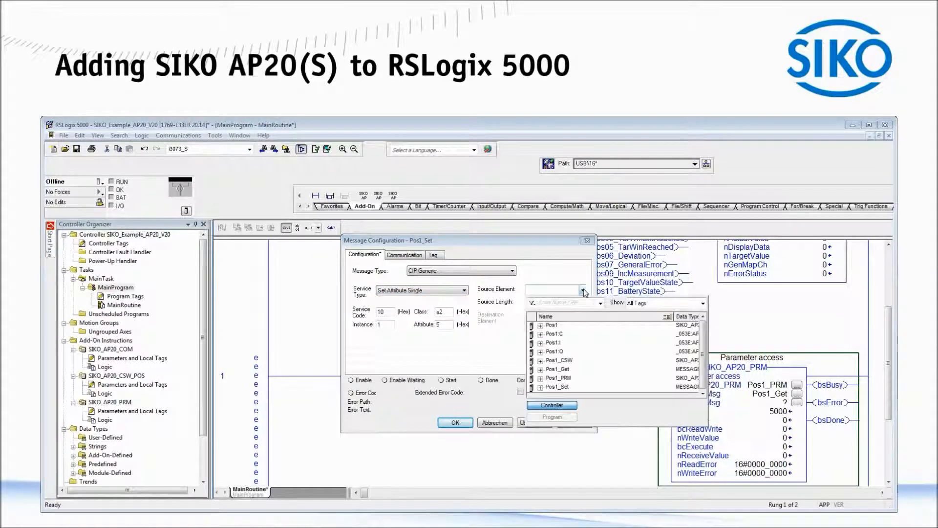
pyautogui.click(541, 378)
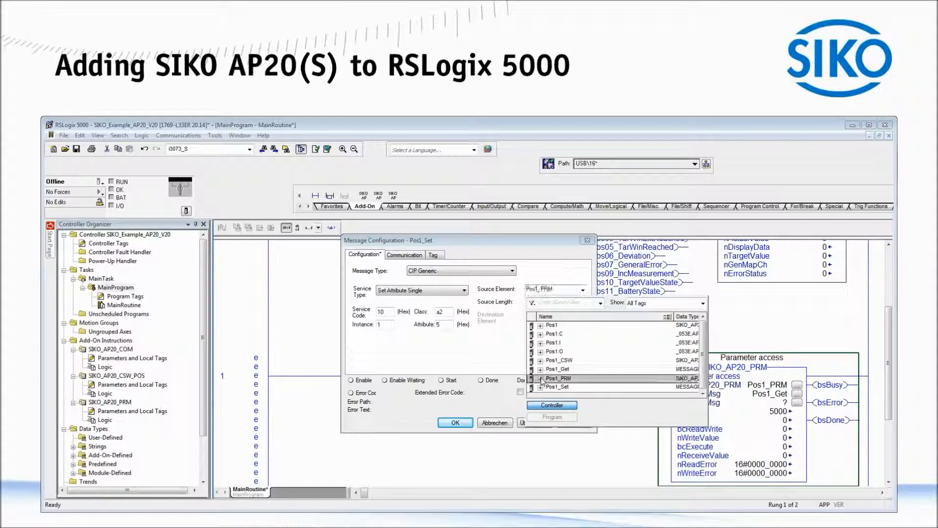
pyautogui.scroll(-5, 544, 382)
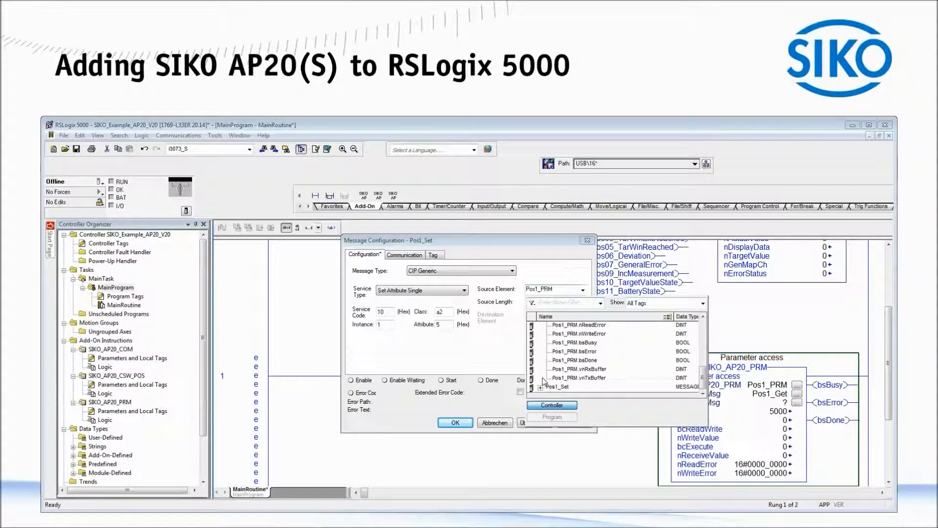
pyautogui.click(558, 378)
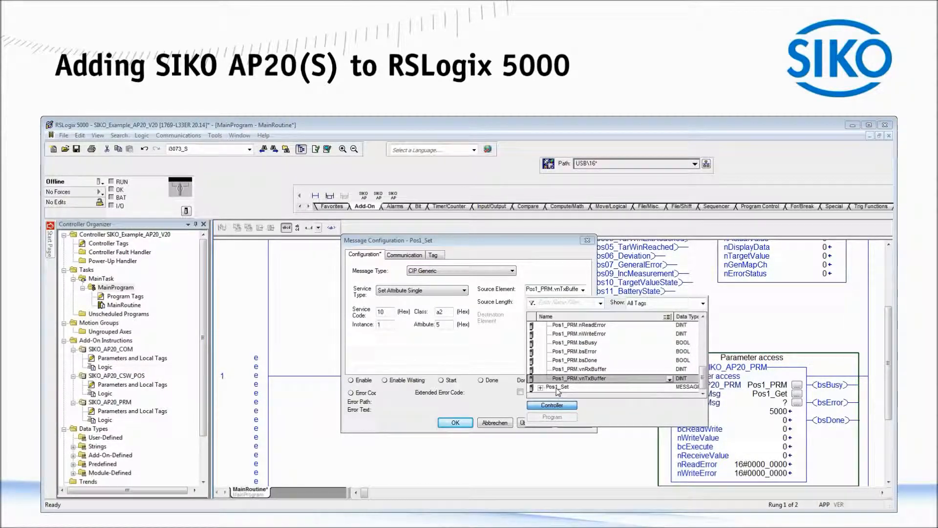
pyautogui.press('Return')
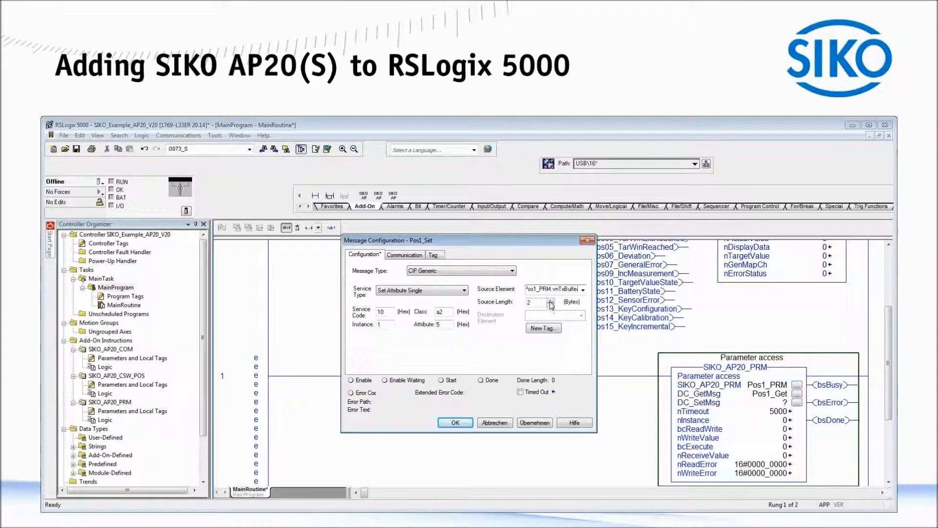
# Step: Set the Pos1_Set message's communication path to the AP20 device Pos1, apply the configuration and close it
pyautogui.click(415, 256)
pyautogui.click(552, 271)
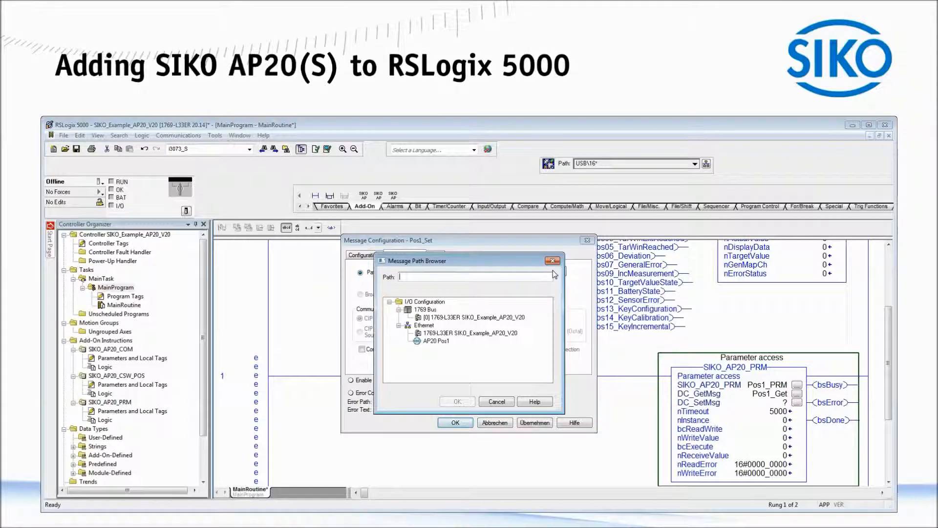
pyautogui.click(437, 342)
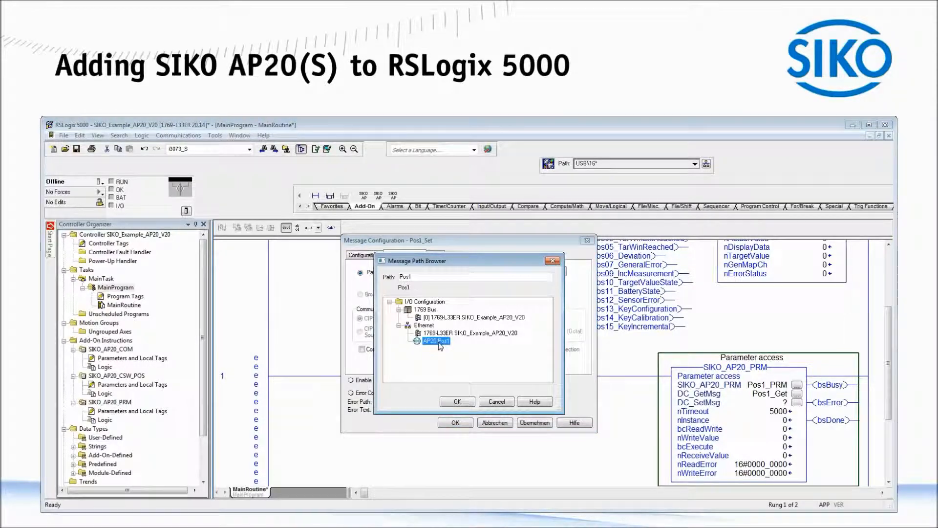
pyautogui.click(457, 401)
pyautogui.click(534, 422)
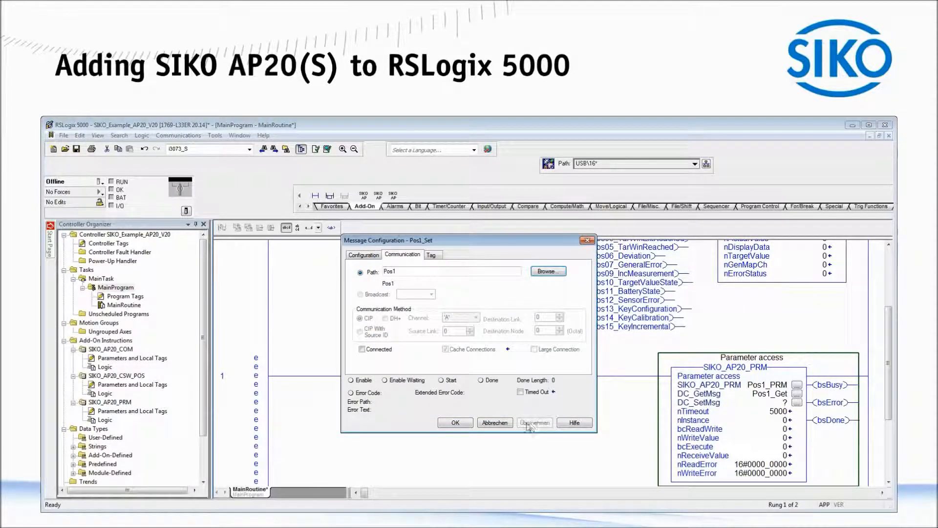
pyautogui.click(464, 423)
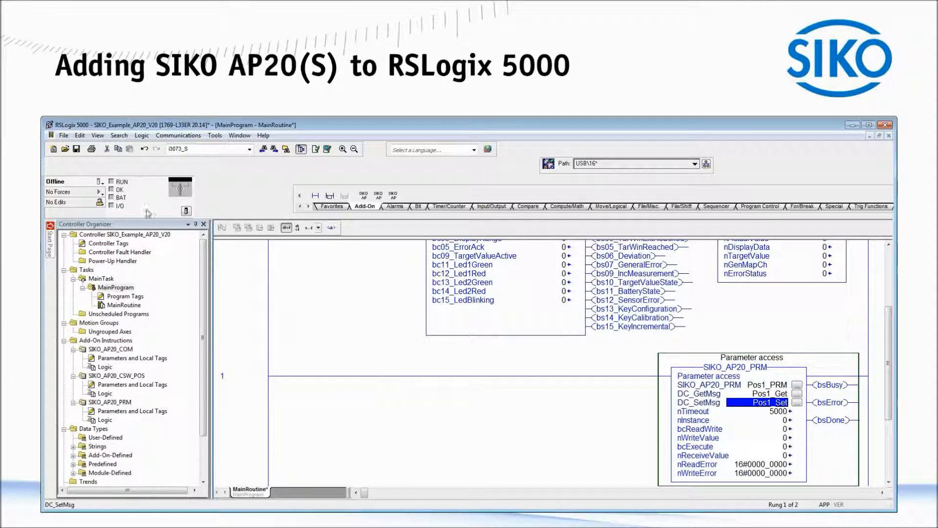
# Step: Save the project, go online by downloading it to the controller, and return the controller to Remote Run
pyautogui.click(77, 149)
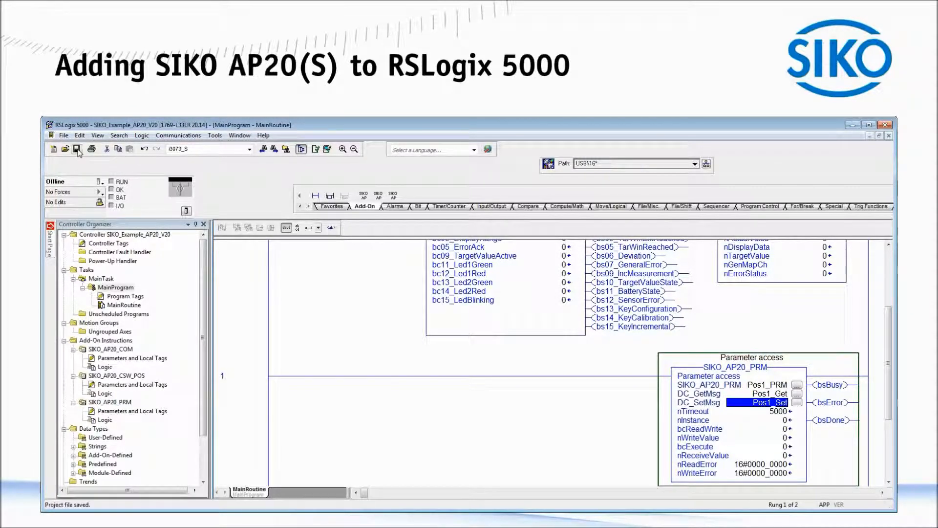
pyautogui.click(100, 184)
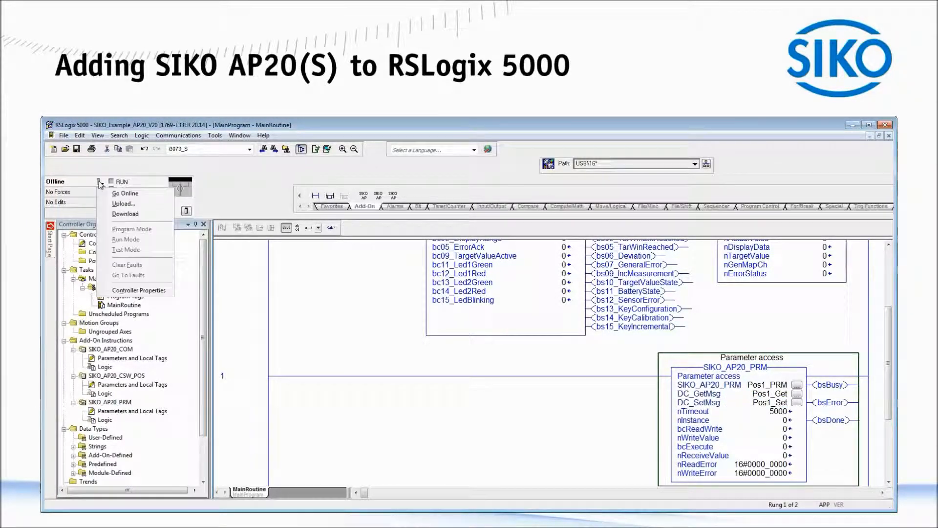
pyautogui.click(124, 193)
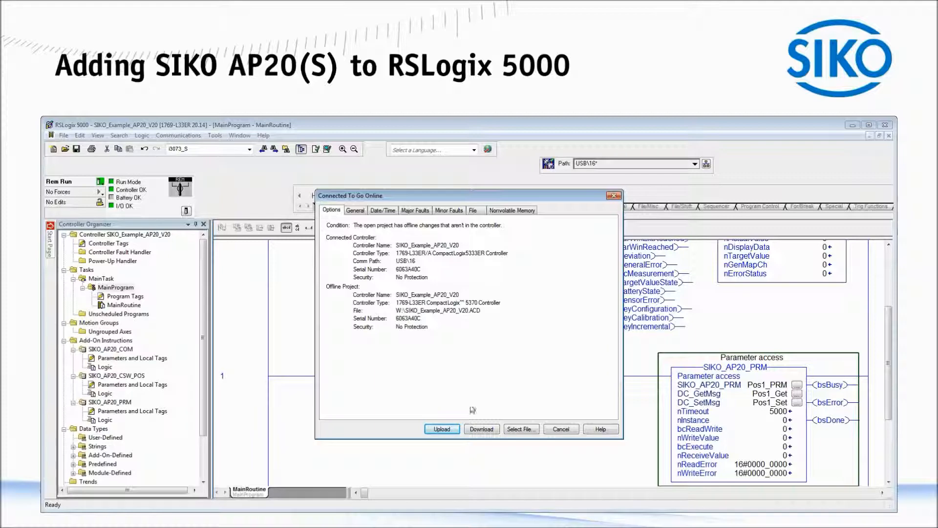
pyautogui.click(482, 429)
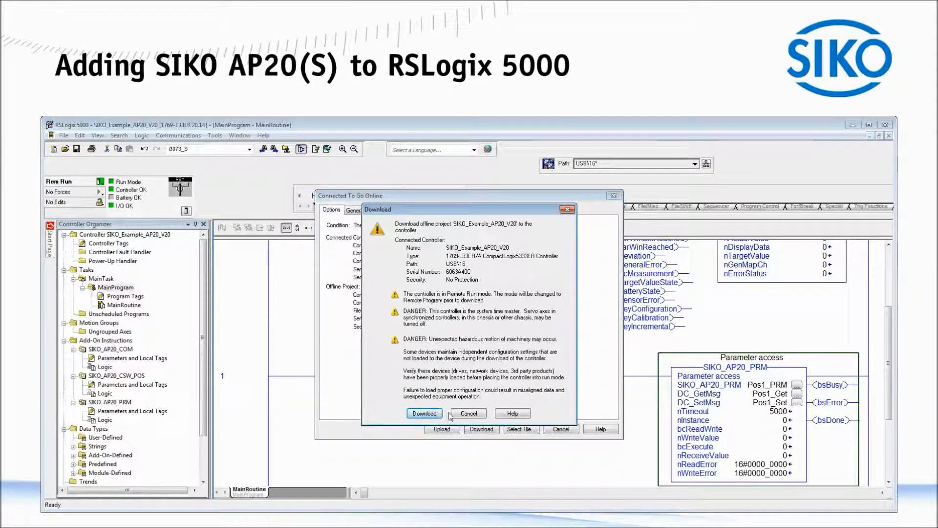
pyautogui.click(431, 413)
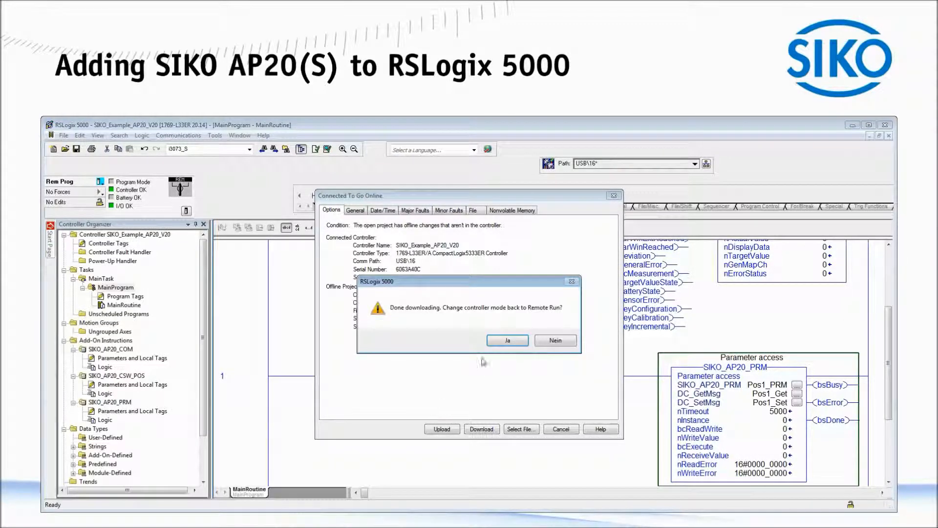
pyautogui.click(495, 341)
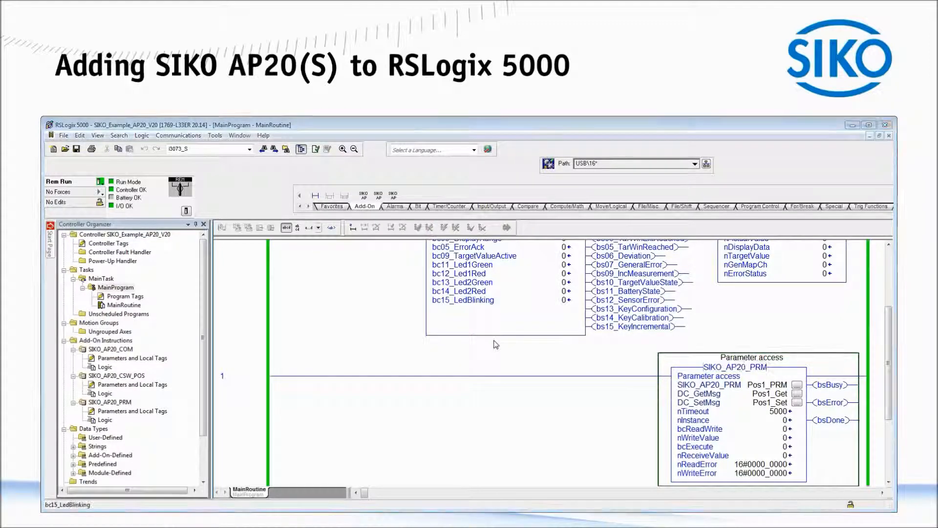
# Step: Enter a parameter number for nInstance in the SIKO_AP20_PRM block and start the read by setting bcExecute to 1
pyautogui.doubleClick(784, 422)
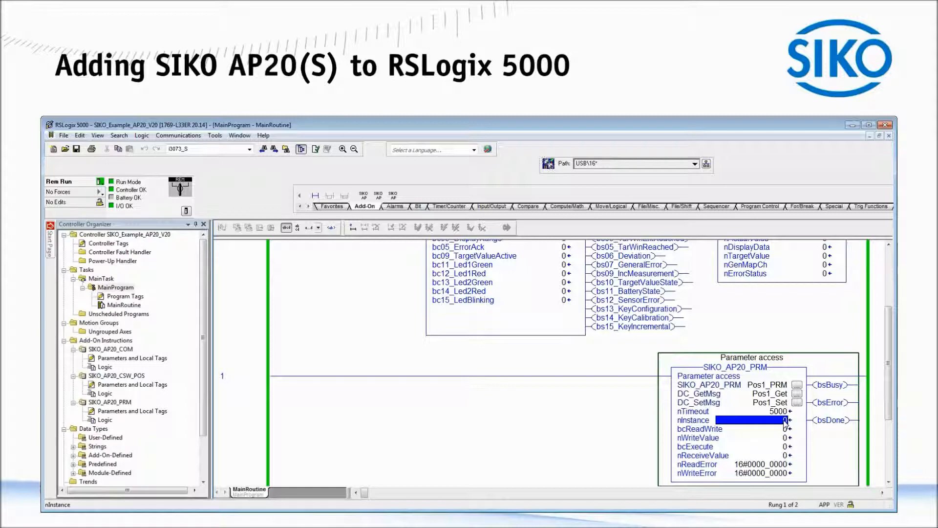
pyautogui.write('0')
pyautogui.press('Return')
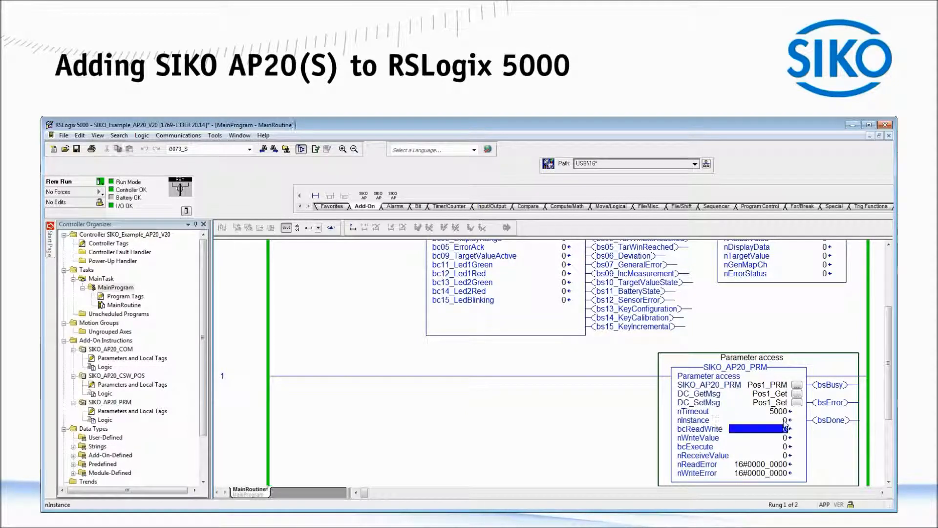
pyautogui.press('Return')
pyautogui.press('Return')
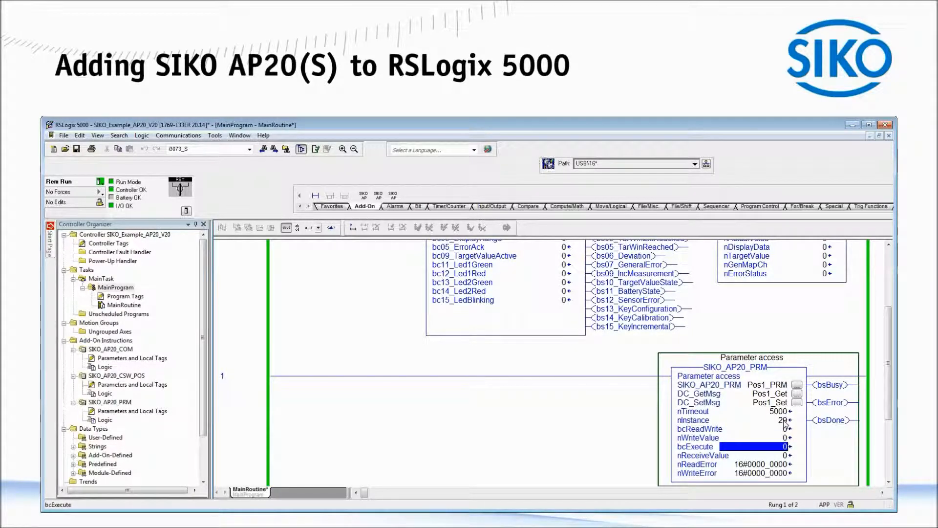
pyautogui.write('1')
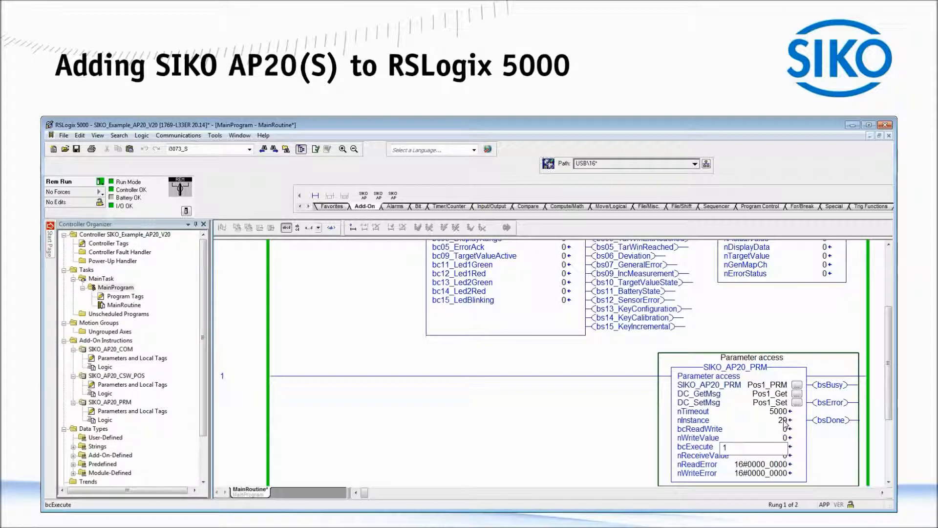
pyautogui.press('Return')
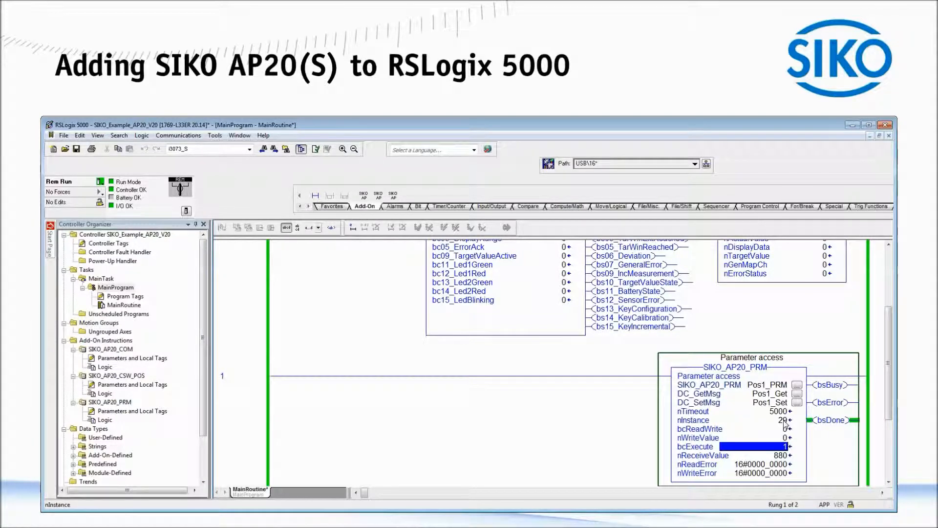
# Step: Reset bcExecute to 0, set nInstance to 28 and read that parameter by setting bcExecute to 1
pyautogui.press('Up')
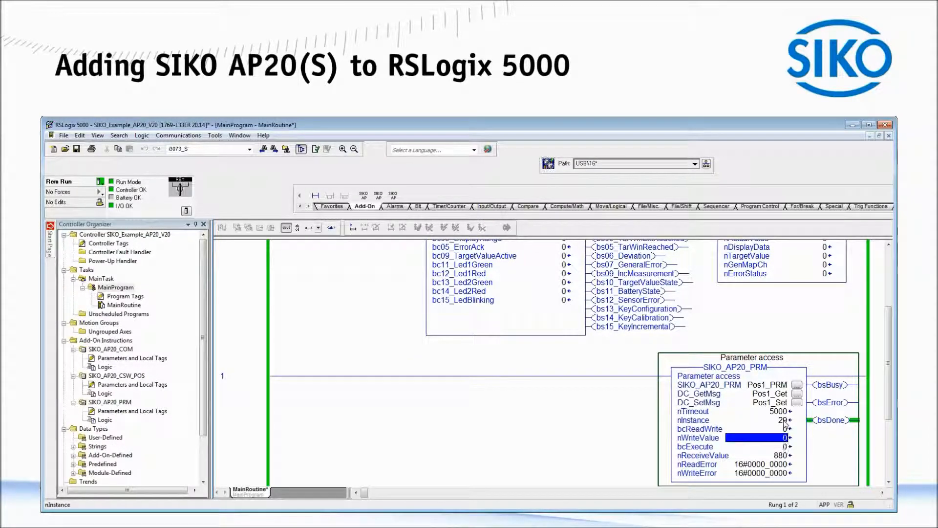
pyautogui.press('Up')
pyautogui.press('Up')
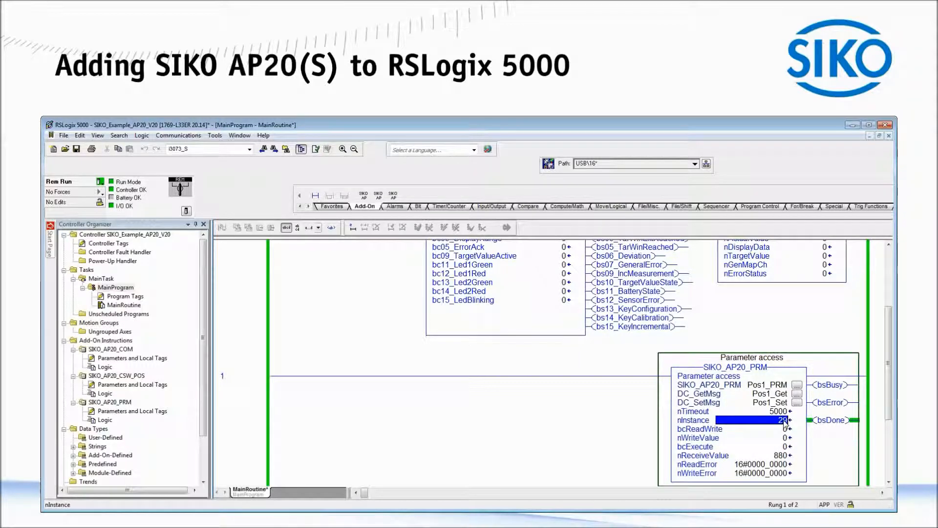
pyautogui.write('28')
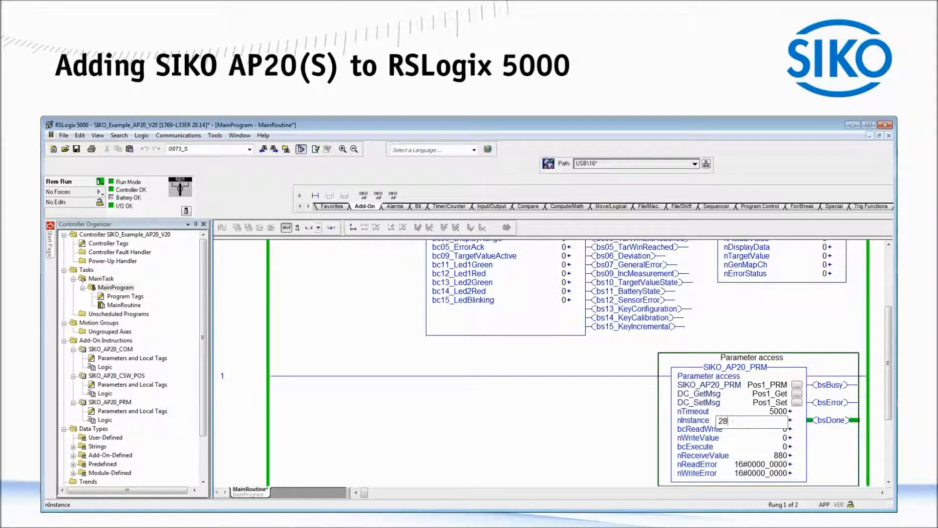
pyautogui.press('Return')
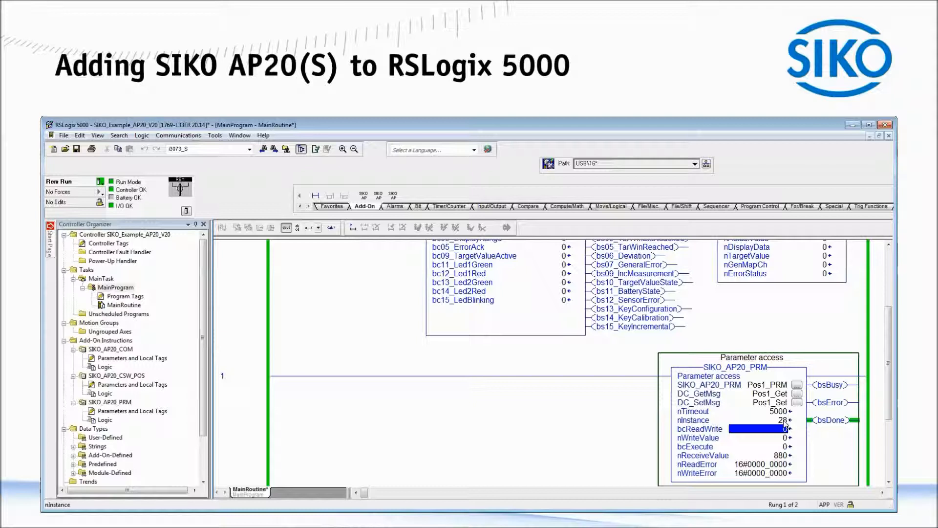
pyautogui.press('Down')
pyautogui.press('Down')
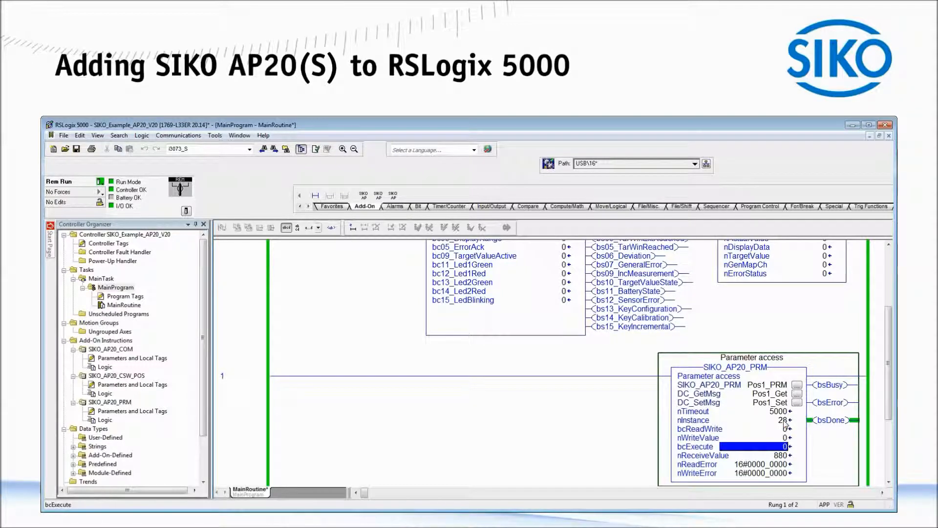
pyautogui.write('1')
pyautogui.press('Return')
# Step: Write the value 1 to parameter 28 by setting nWriteValue, bcReadWrite and bcExecute to 1, then reset bcExecute to 0
pyautogui.press('Up')
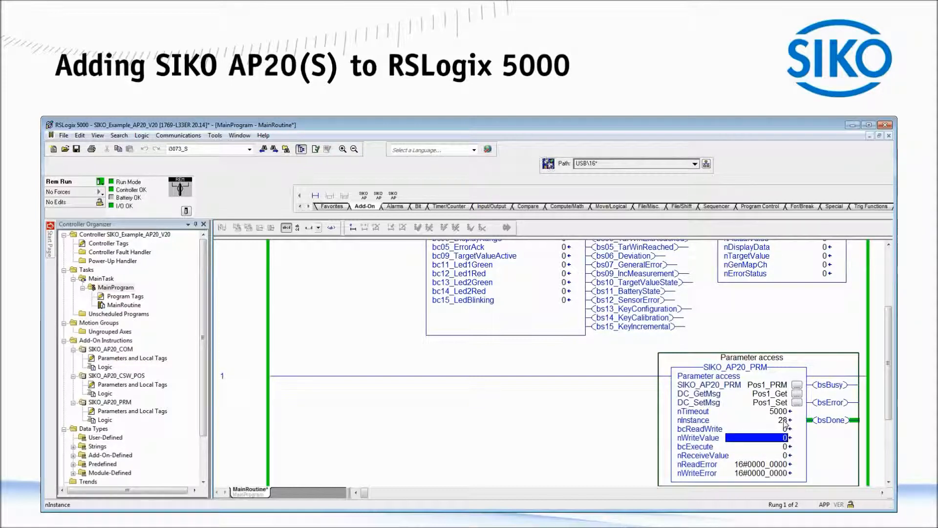
pyautogui.write('1')
pyautogui.press('Return')
pyautogui.press('Up')
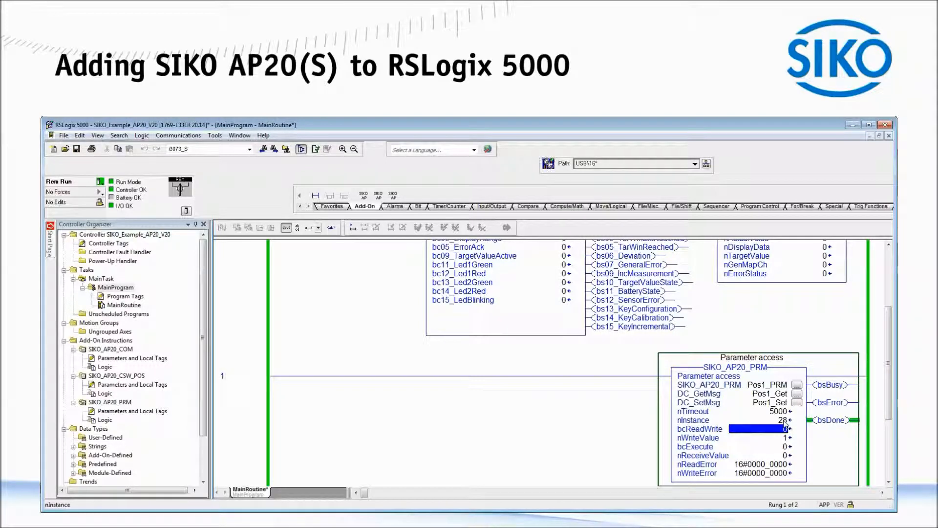
pyautogui.write('1')
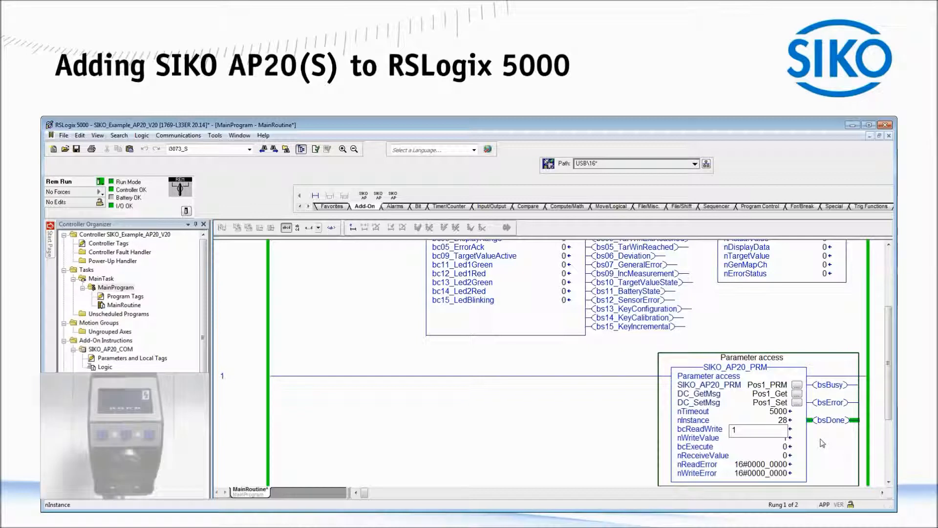
pyautogui.press('Return')
pyautogui.press('Return')
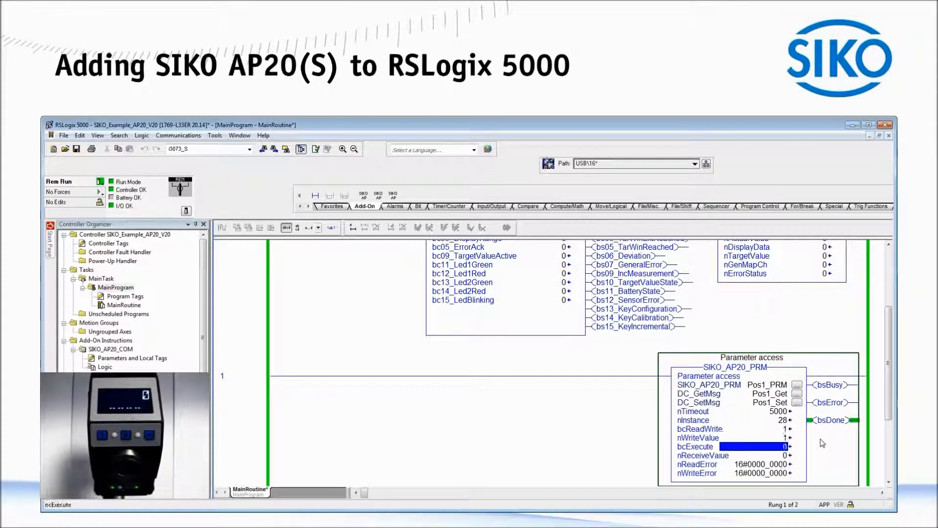
pyautogui.write('1')
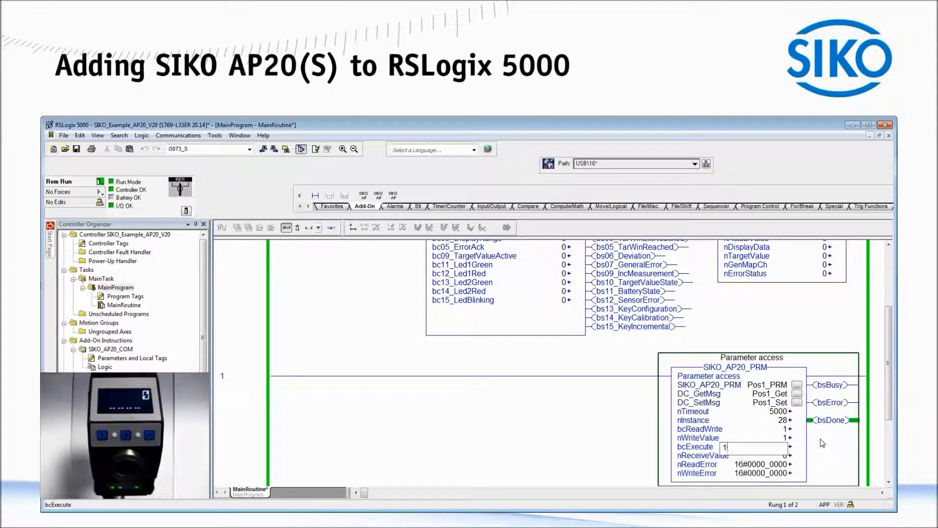
pyautogui.press('Return')
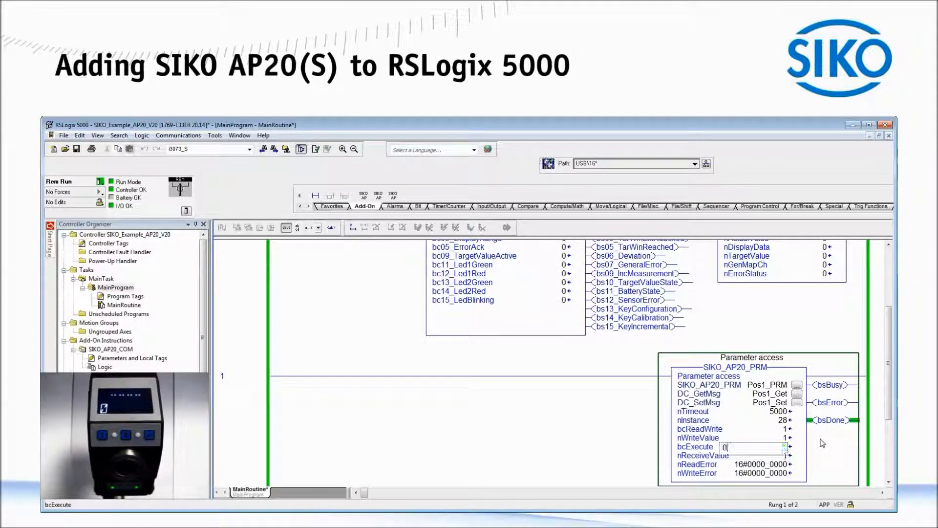
# Step: Write the value 0 to parameter 28 by setting nWriteValue to 0 and bcExecute to 1, then reset bcExecute to 0
pyautogui.press('Up')
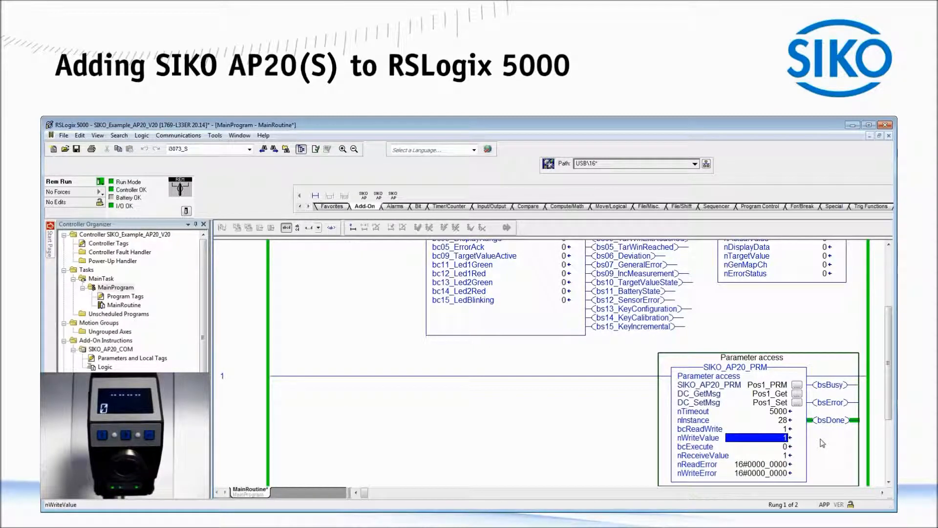
pyautogui.write('0')
pyautogui.press('Return')
pyautogui.press('Down')
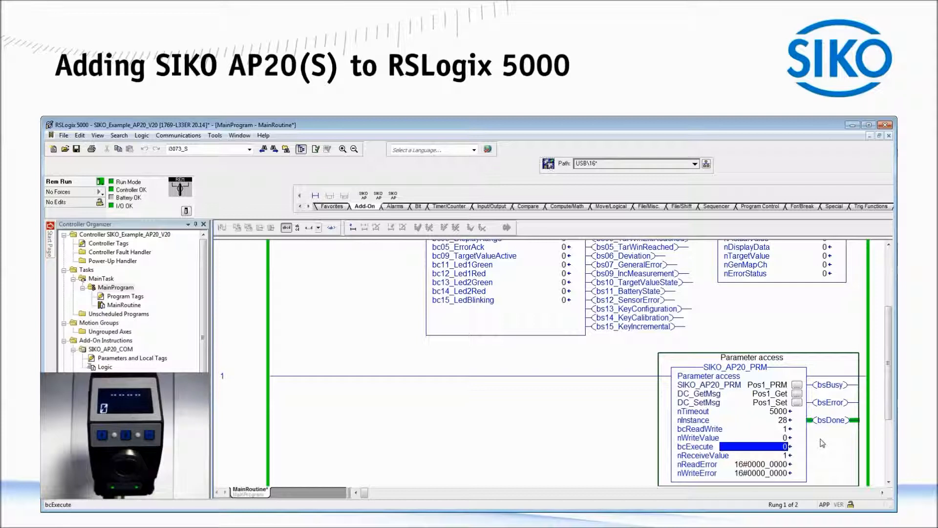
pyautogui.write('1')
pyautogui.press('Return')
pyautogui.press('Up')
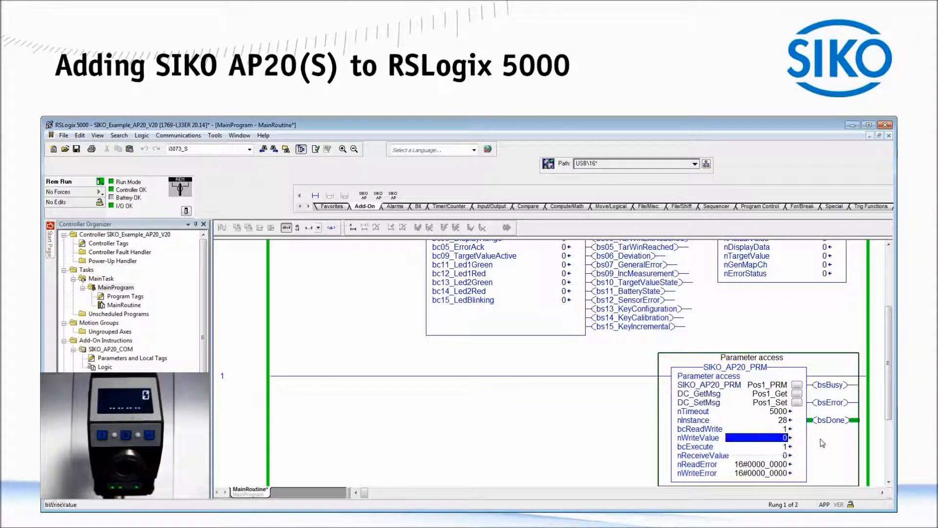
pyautogui.press('Up')
pyautogui.press('Up')
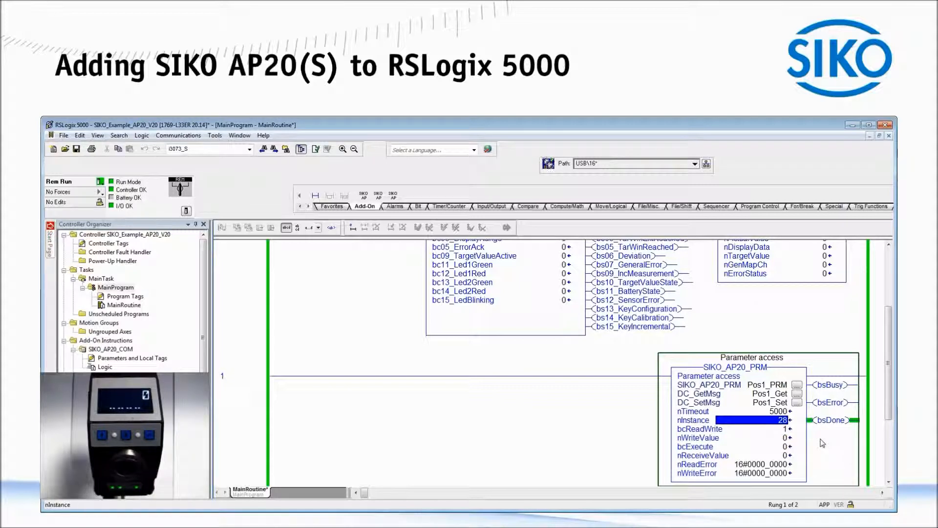
# Step: Write the value 9 to parameter 255 by setting nInstance to 255, nWriteValue to 9 and bcExecute to 1
pyautogui.write('255')
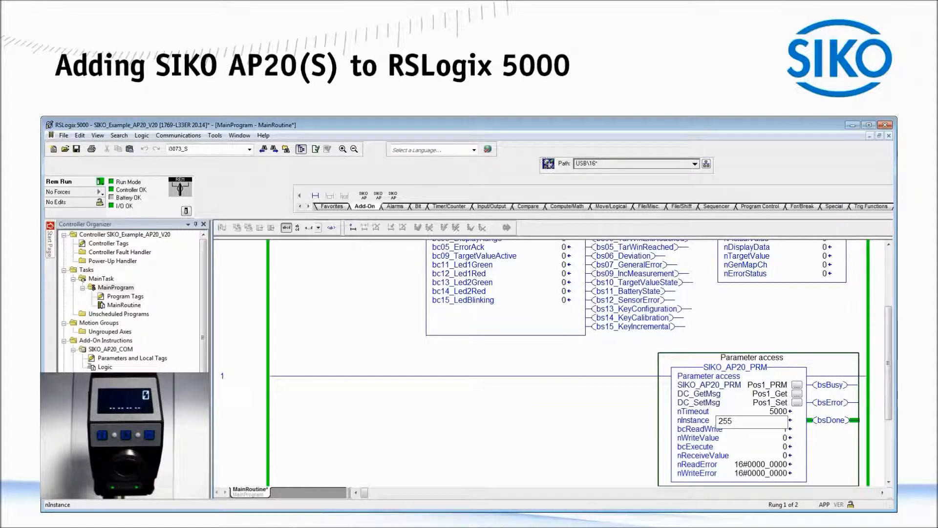
pyautogui.press('Return')
pyautogui.press('Down')
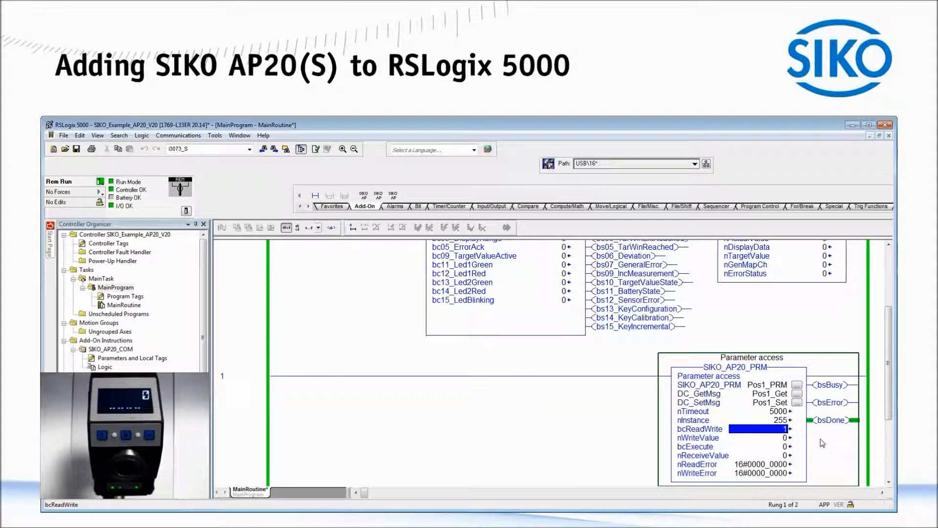
pyautogui.press('Down')
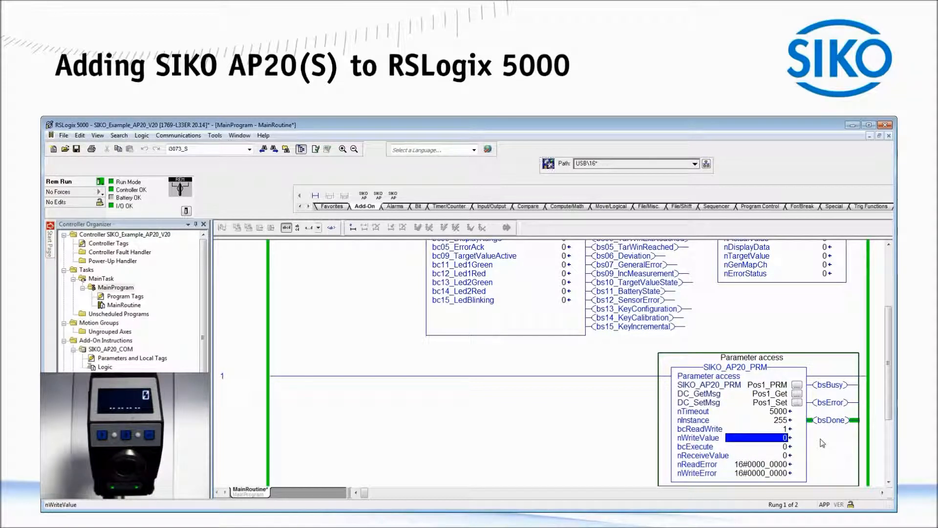
pyautogui.write('9')
pyautogui.press('Return')
pyautogui.press('Down')
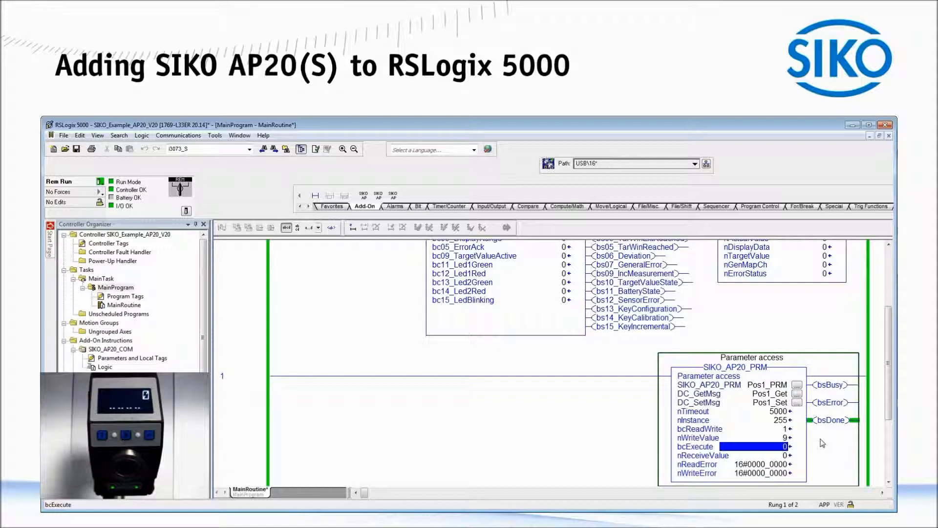
pyautogui.write('1')
pyautogui.press('Return')
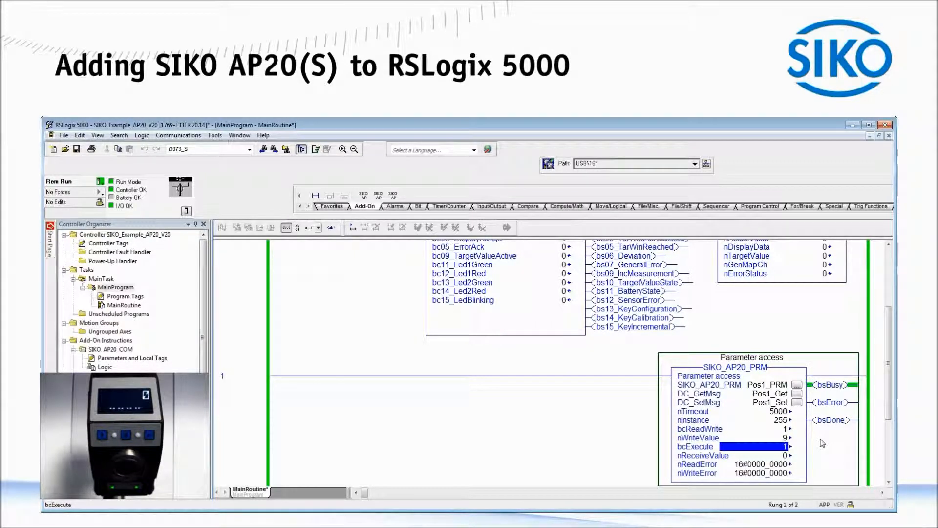
# Step: Reset bcExecute, nWriteValue, bcReadWrite and nInstance of the SIKO_AP20_PRM block to 0
pyautogui.press('Up')
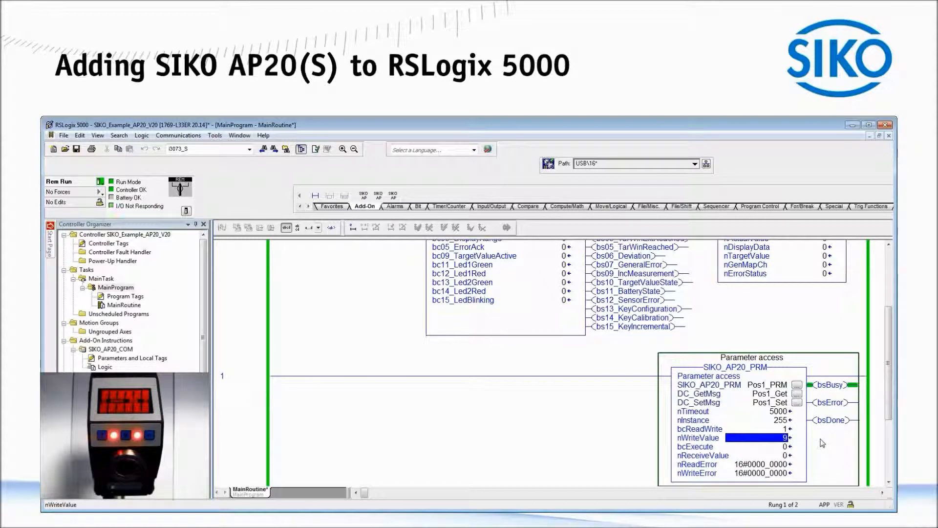
pyautogui.press('Up')
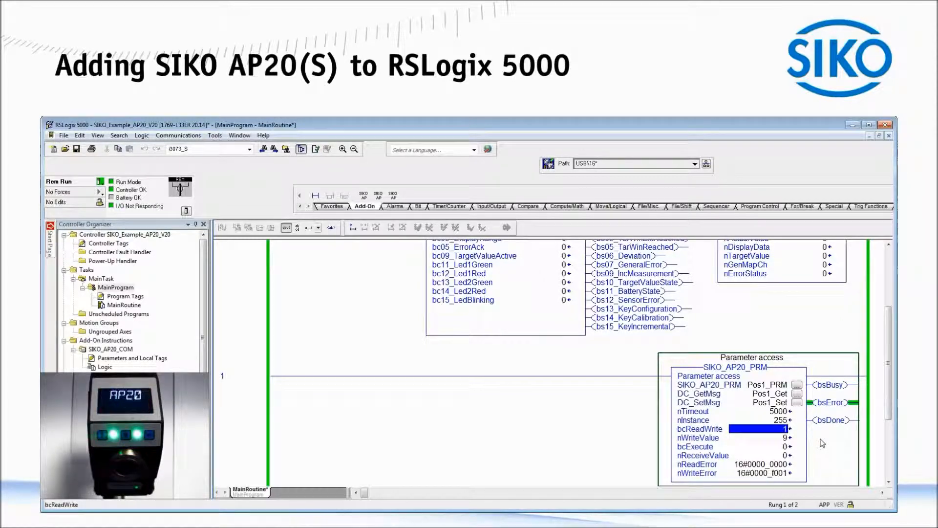
pyautogui.press('Up')
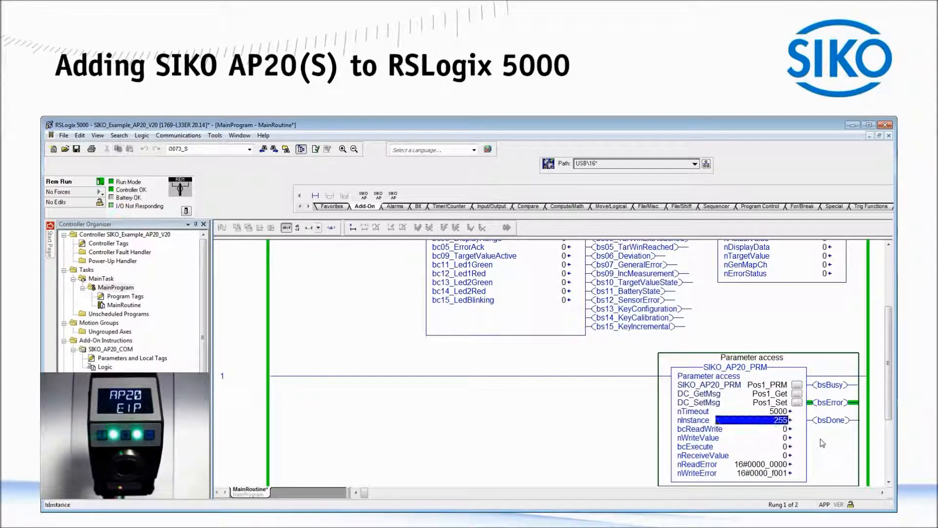
pyautogui.write('0')
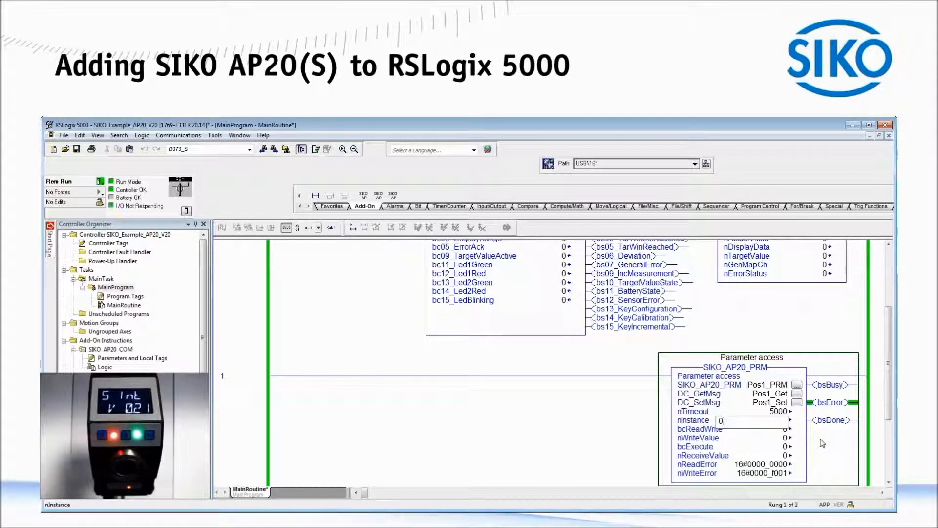
pyautogui.press('Return')
pyautogui.press('Up')
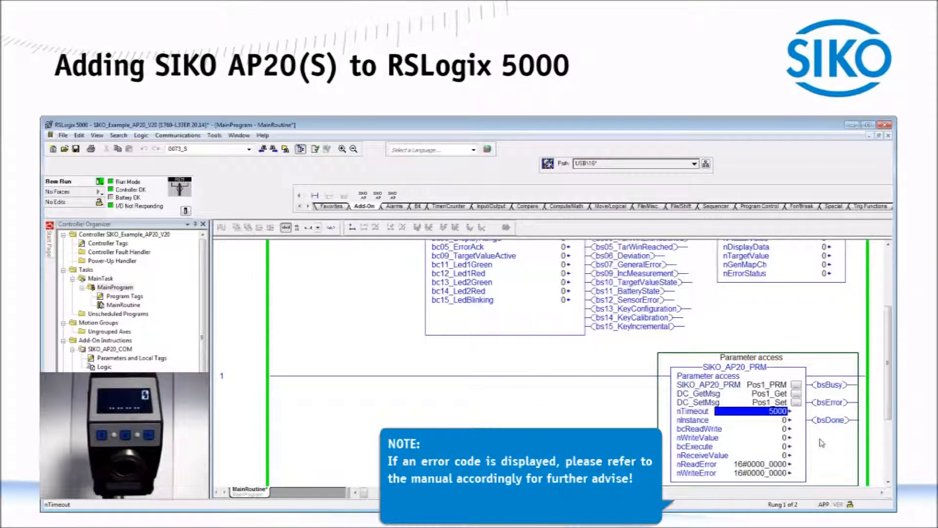